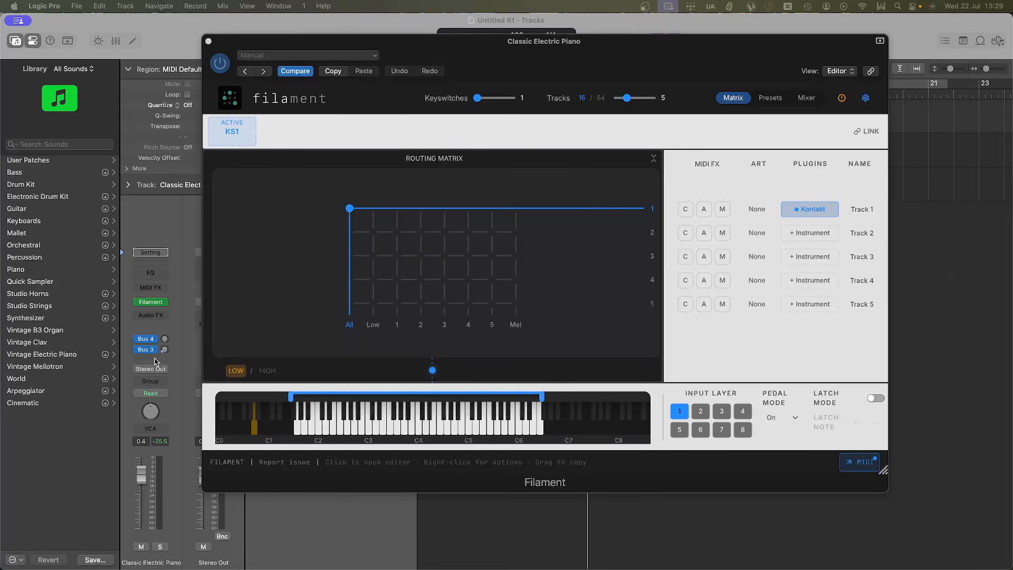
Remove Kontakt from Track 1 in Filament and view the MIDI destinations offered for that track
right_click(814, 209)
click(726, 255)
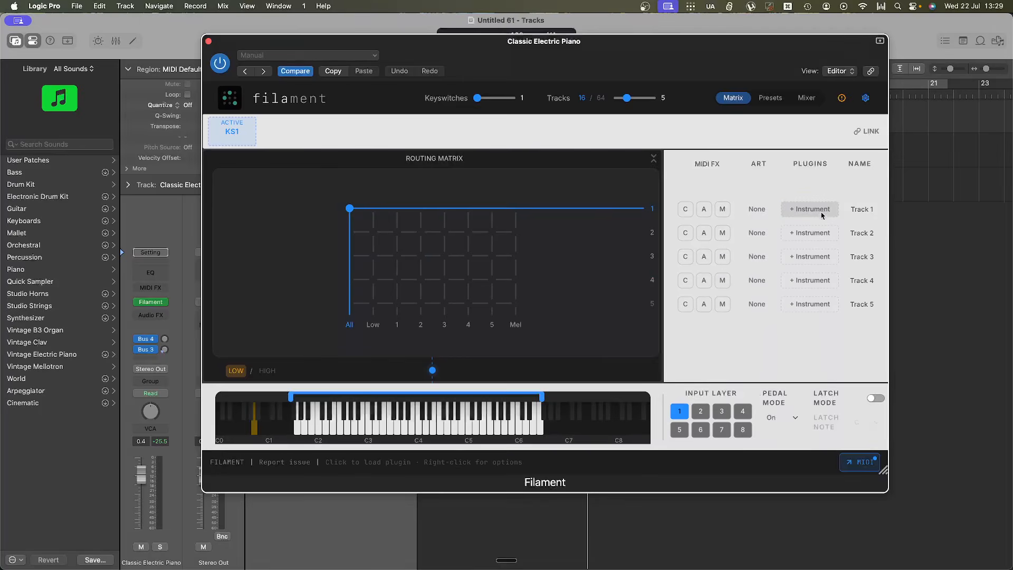
click(821, 214)
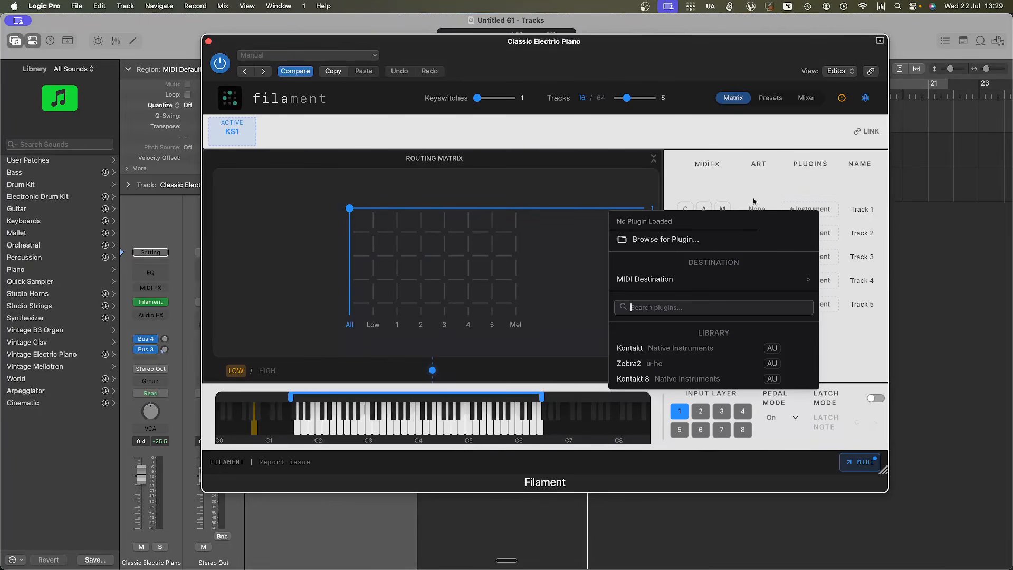
mouse_move(695, 285)
mouse_move(659, 283)
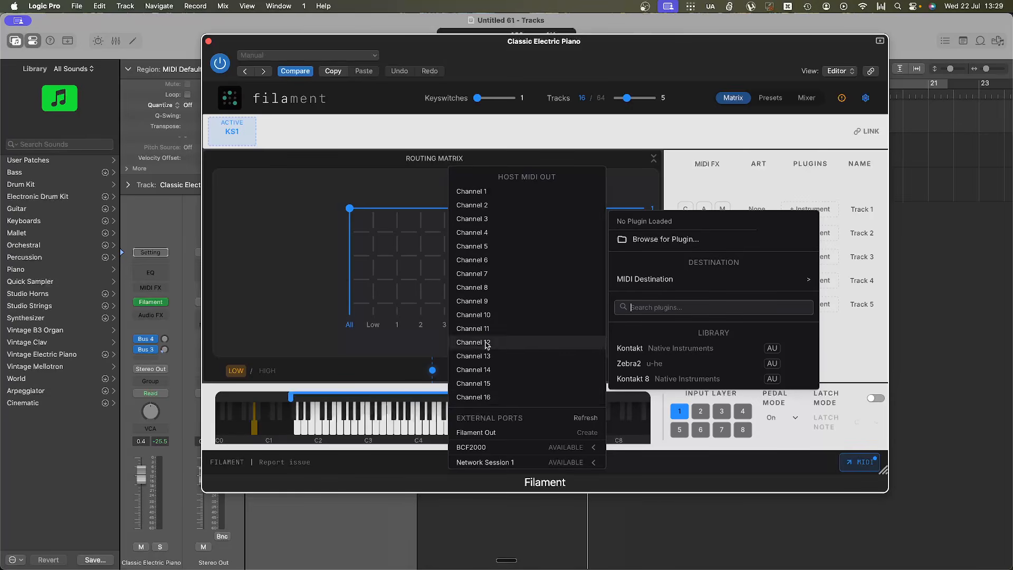
mouse_move(481, 463)
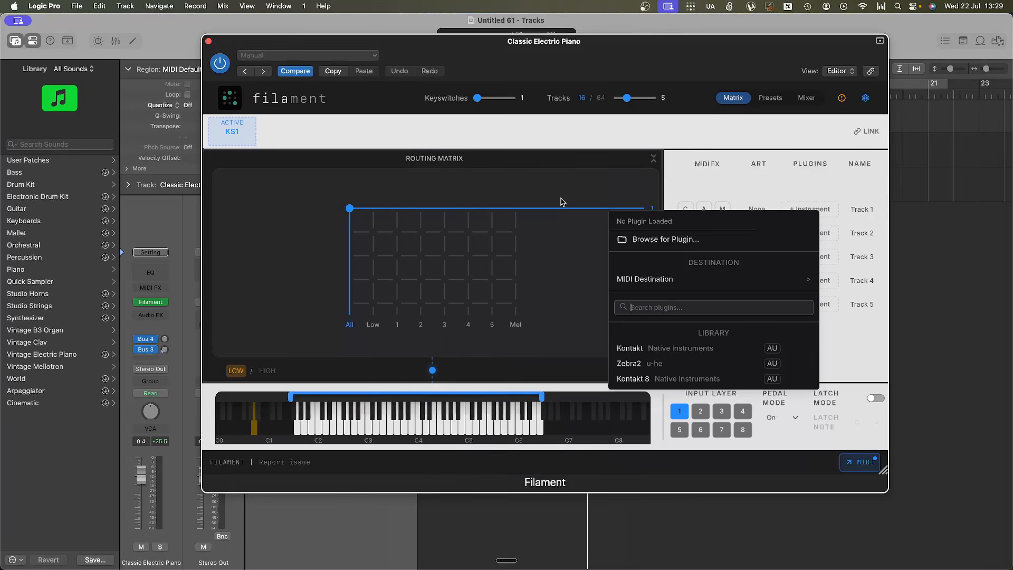
click(567, 182)
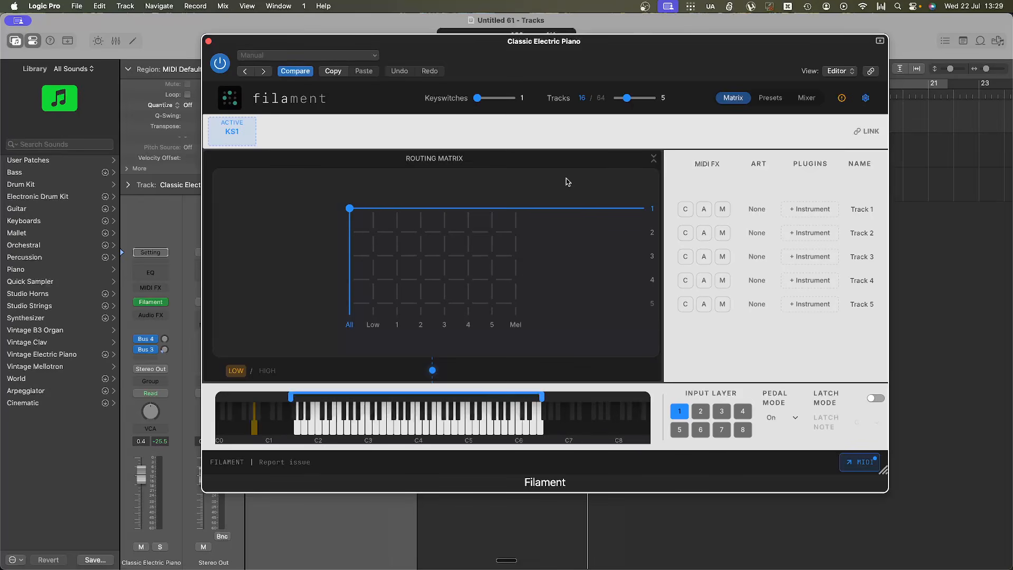
Find and launch the Filament Midi Port Manager application from the system search
drag(623, 45, 561, 66)
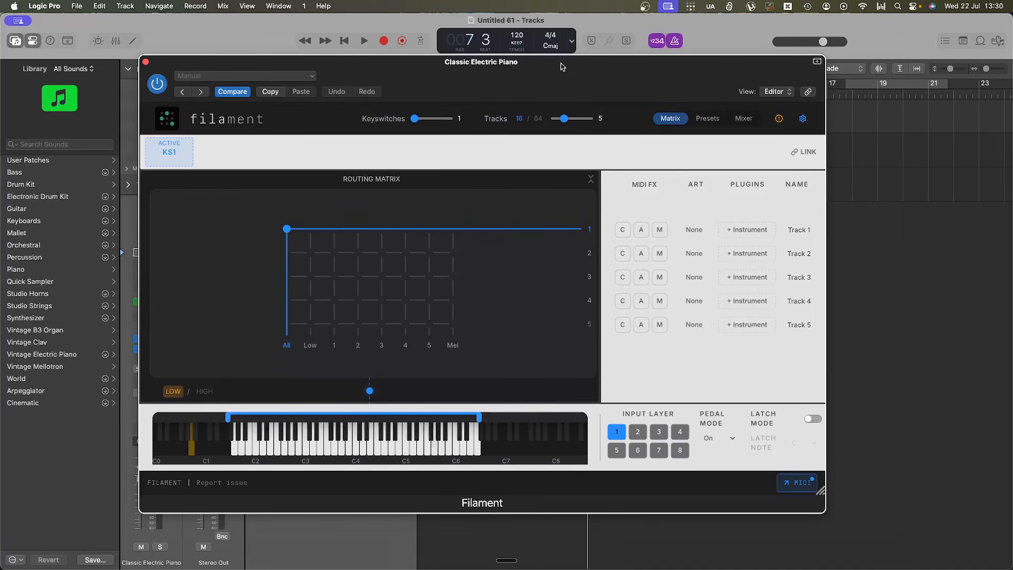
key(super+space)
text(f)
key(Return)
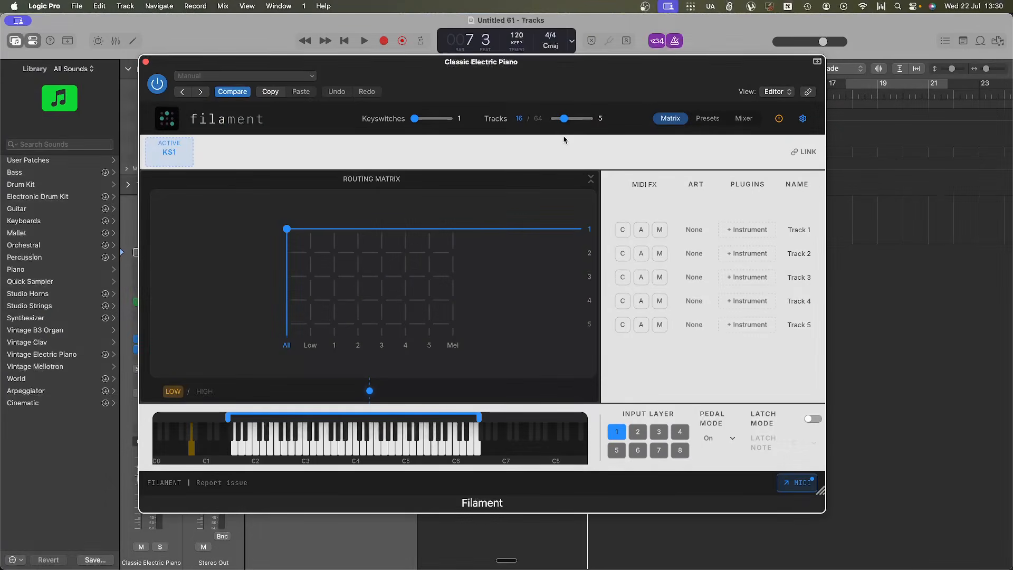
key(super+space)
text(filament mi)
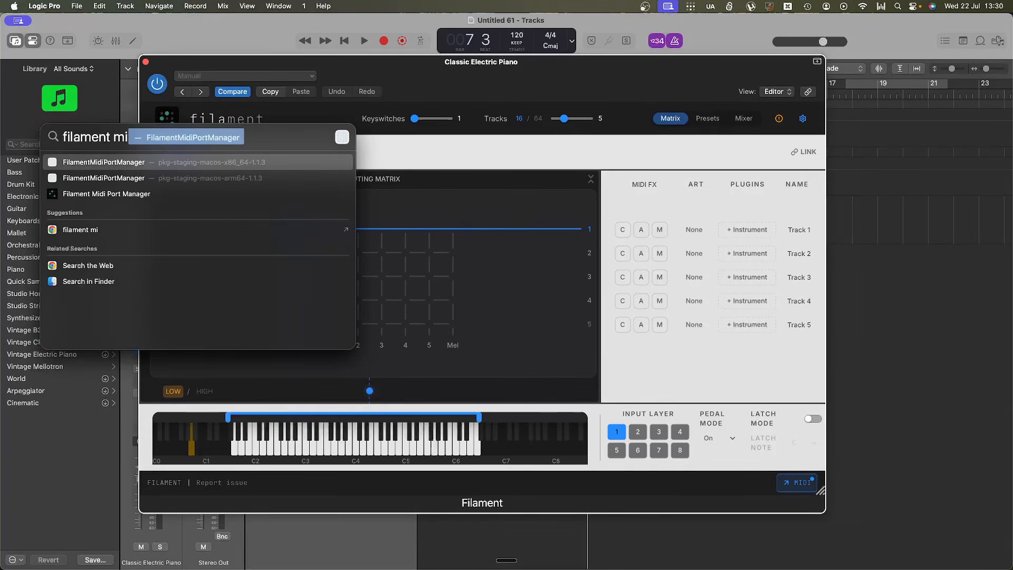
key(Down)
key(Down)
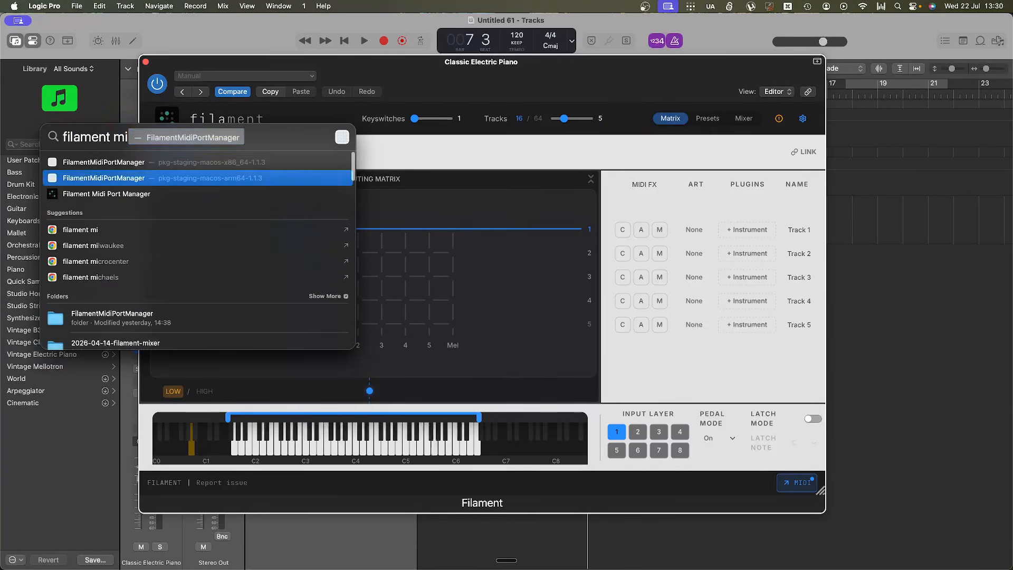
key(Return)
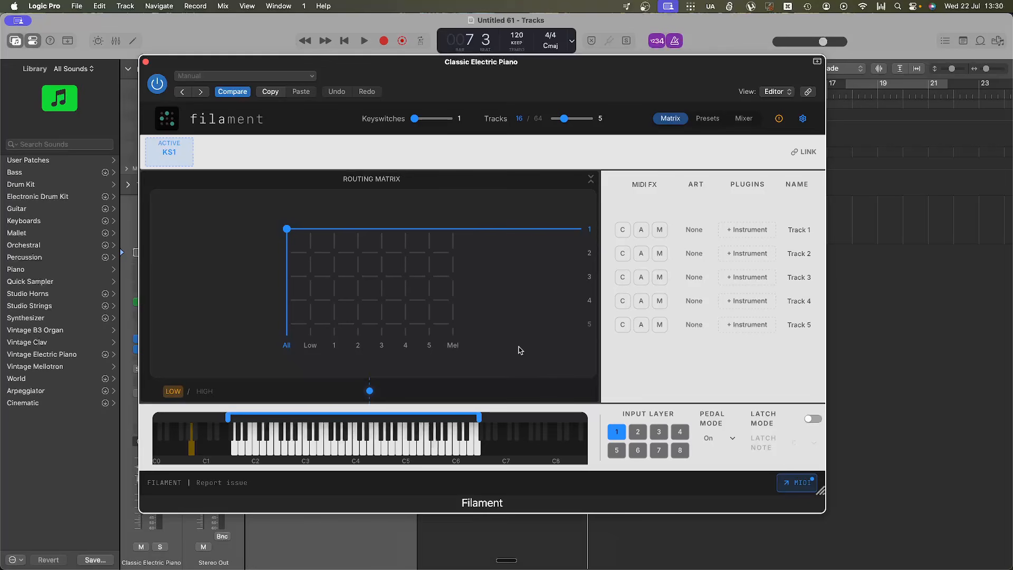
Examine the port manager's running virtual ports and its number-of-ports options
click(627, 7)
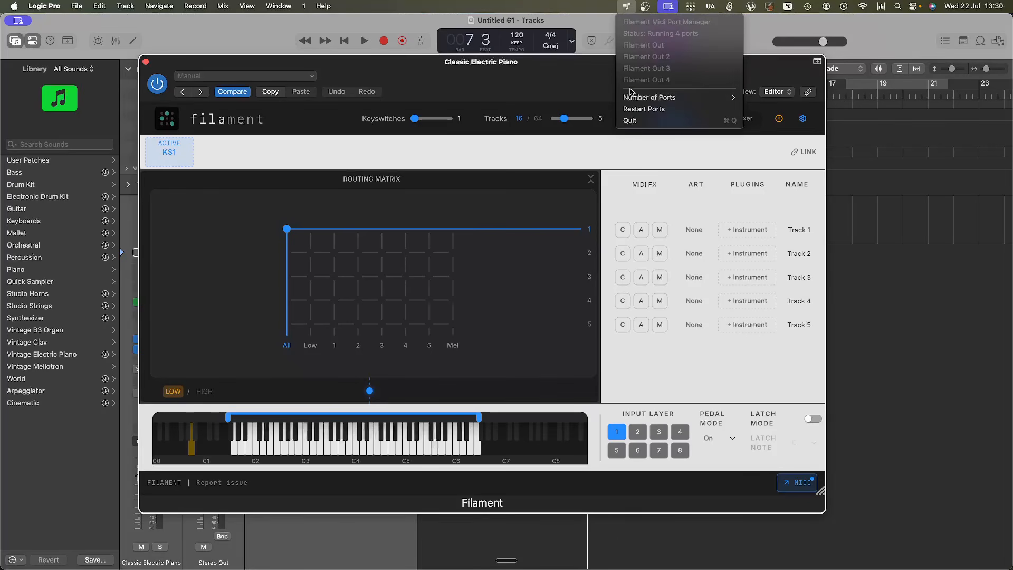
mouse_move(634, 97)
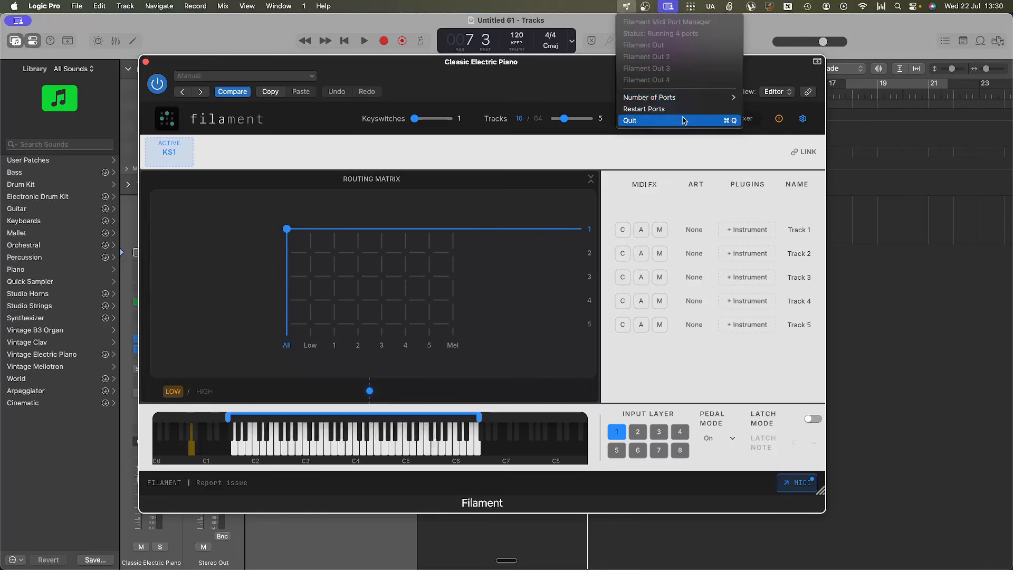
click(623, 6)
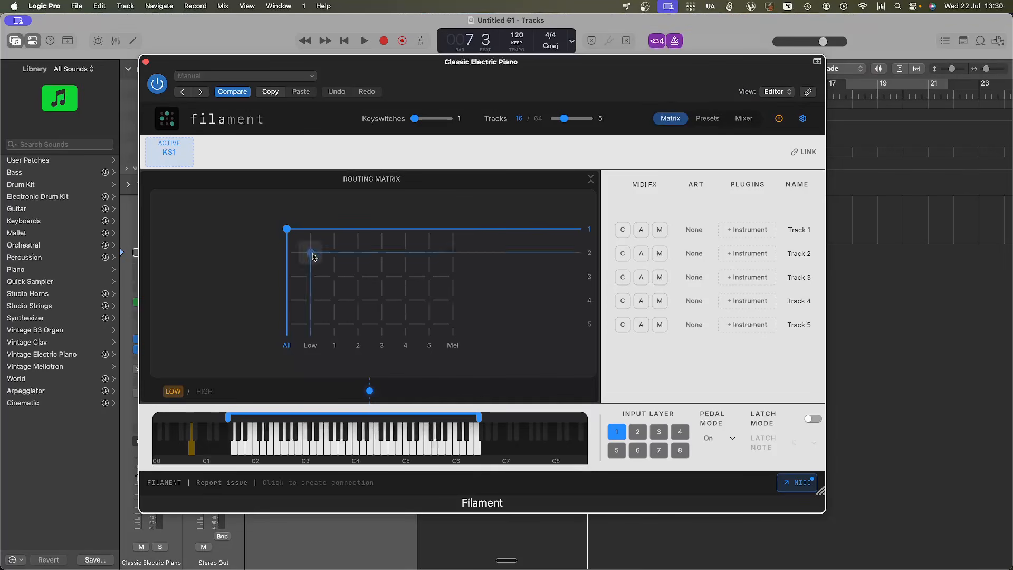
click(625, 7)
mouse_move(704, 97)
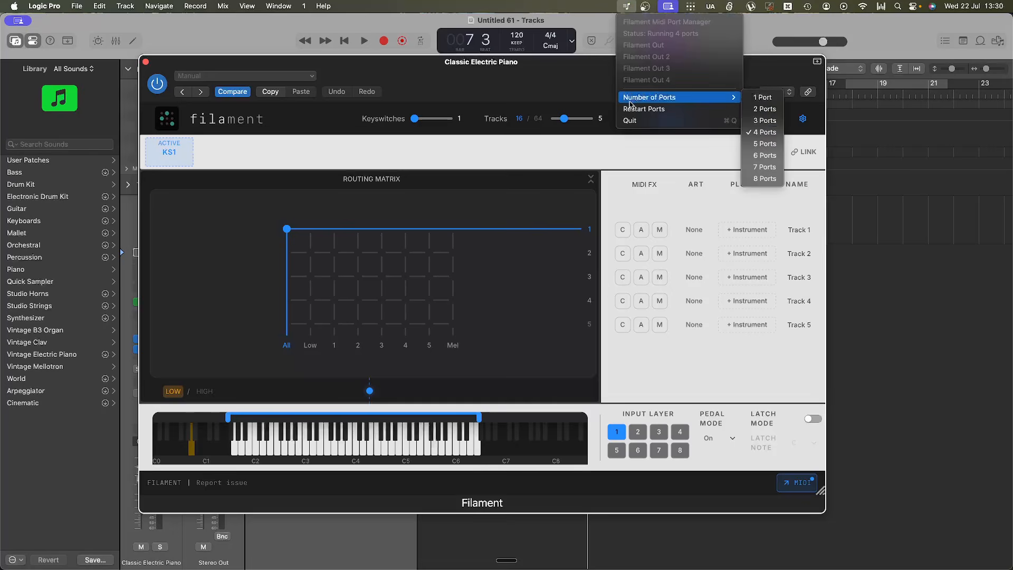
click(772, 135)
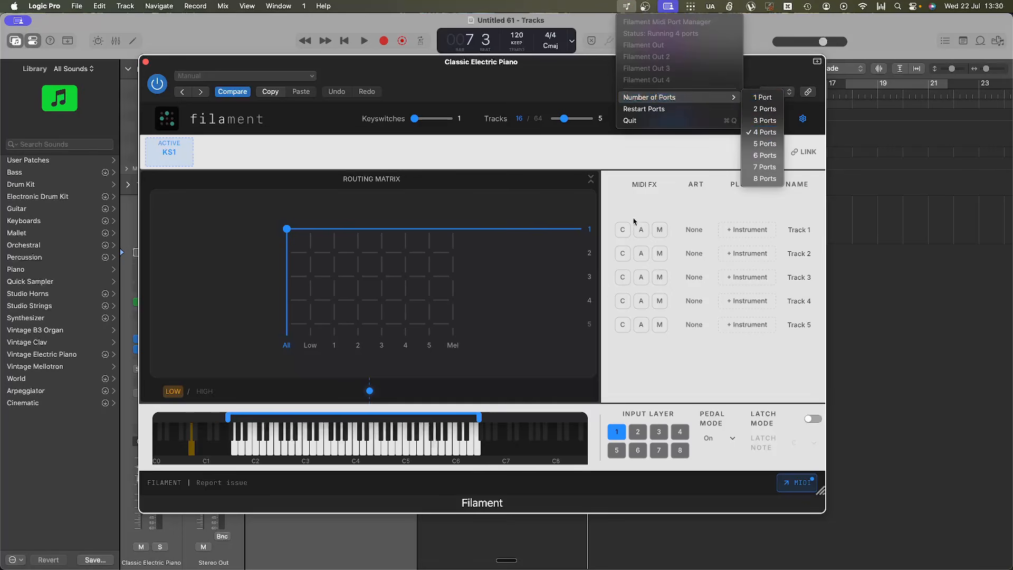
Review the external ports and their channels among Track 1's MIDI destinations
click(747, 230)
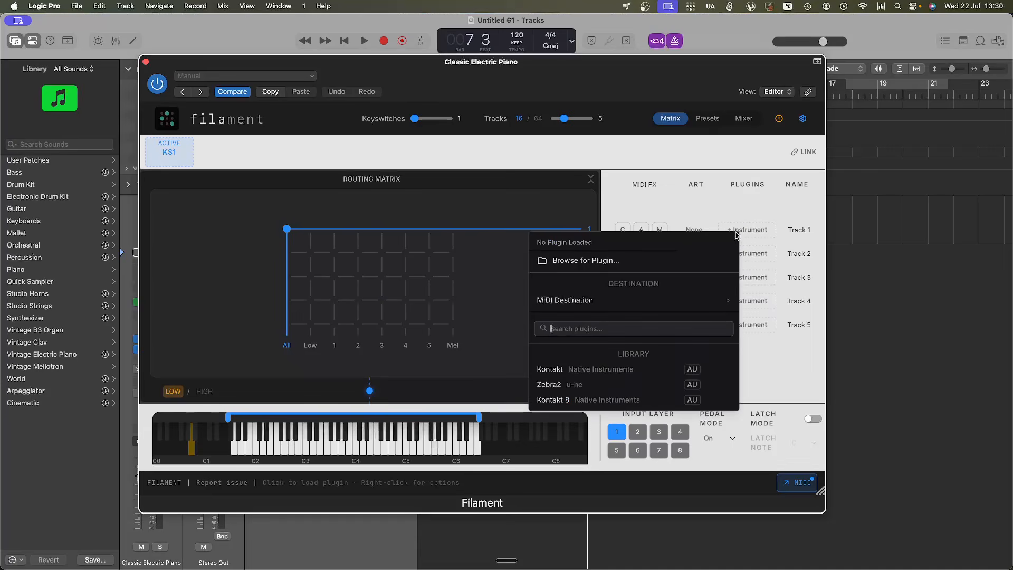
mouse_move(558, 308)
scroll(475, 311, down, 5)
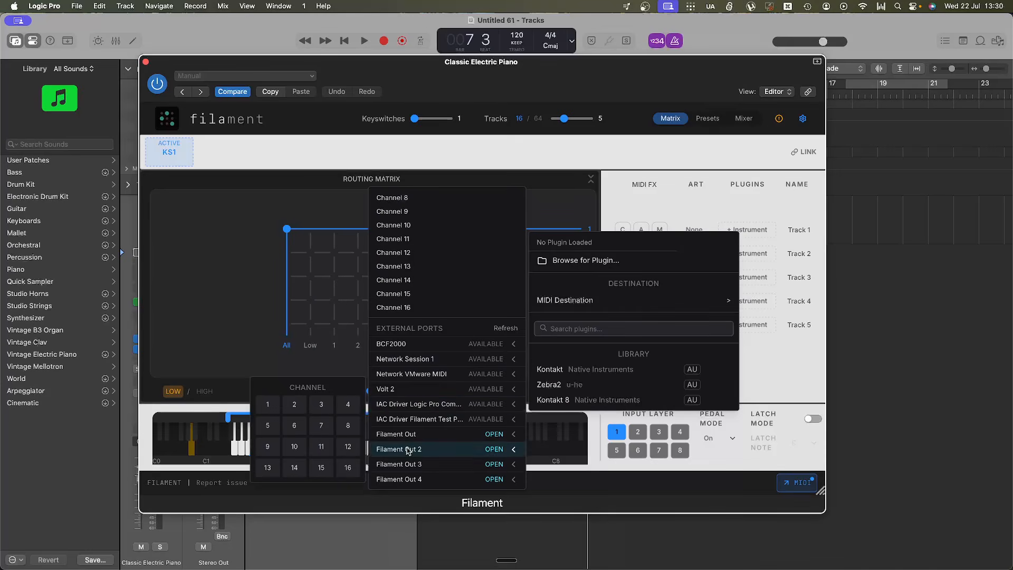
mouse_move(395, 461)
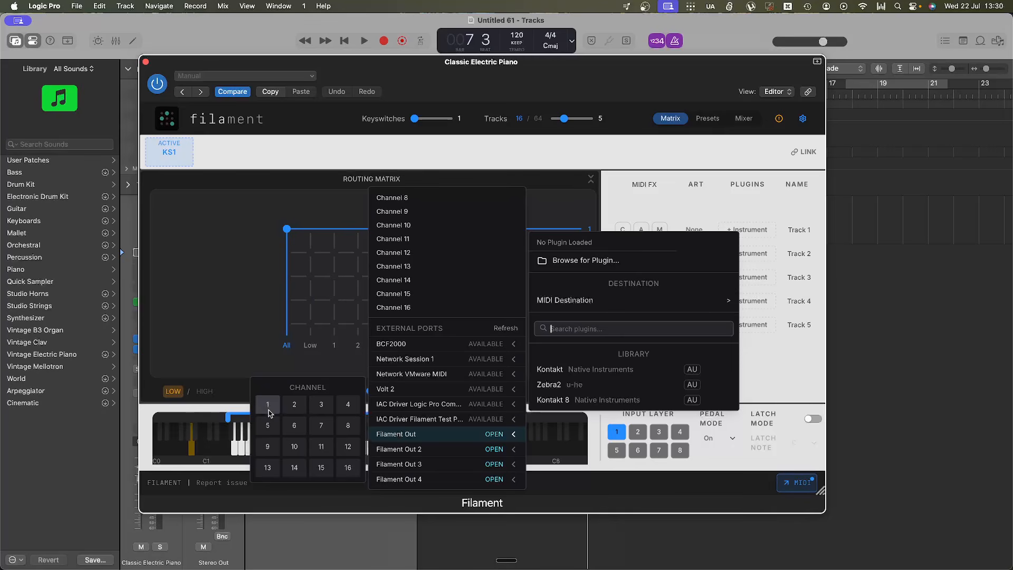
click(443, 442)
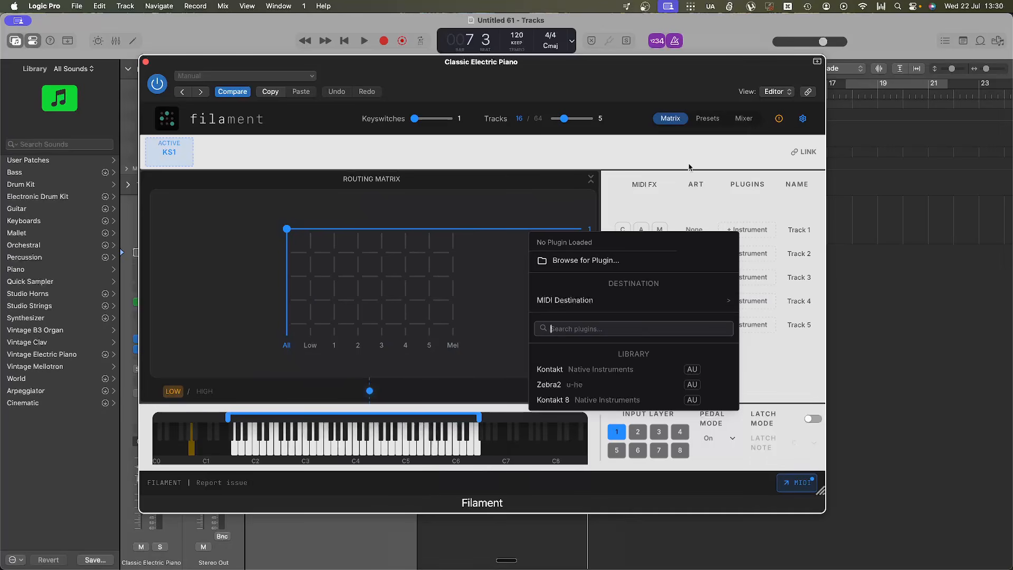
Set Track 1's MIDI destination to the external port Filament Out, channel 1
click(767, 233)
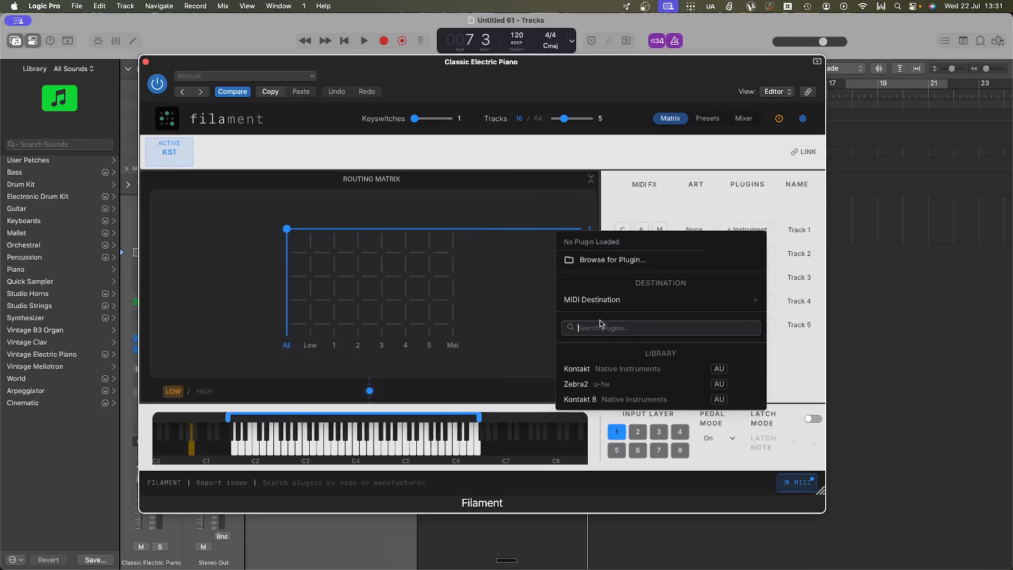
click(595, 304)
mouse_move(479, 457)
scroll(477, 455, down, 5)
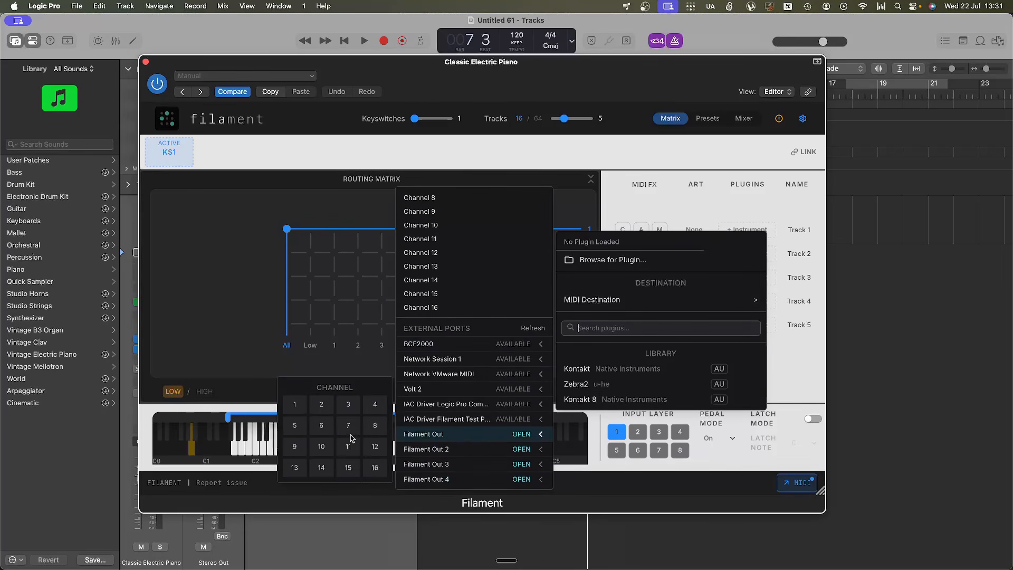
click(294, 410)
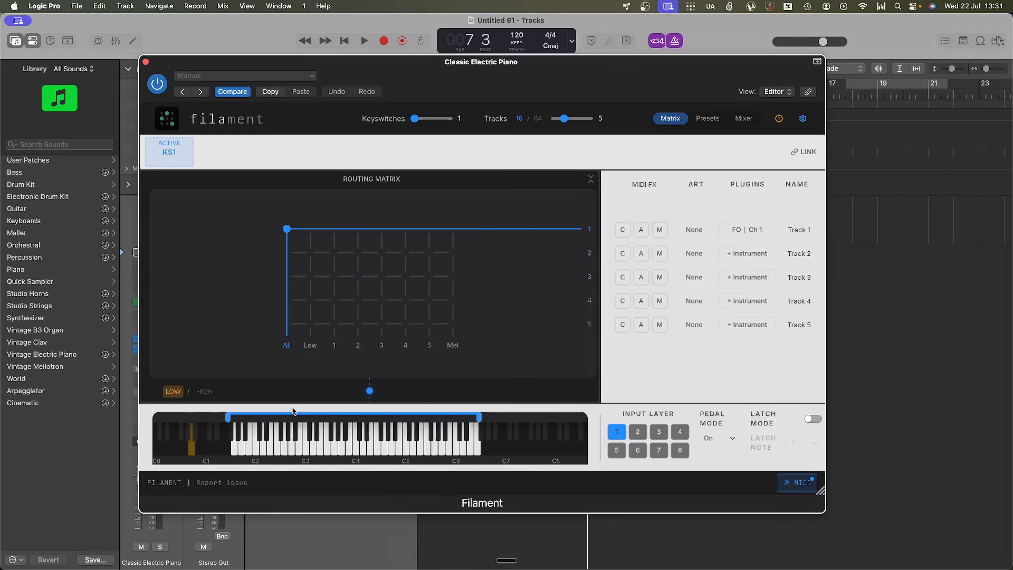
Set the MIDI input of the second Classic Electric Piano track, which hosts Zebra2, to Filament Out
drag(363, 67, 503, 134)
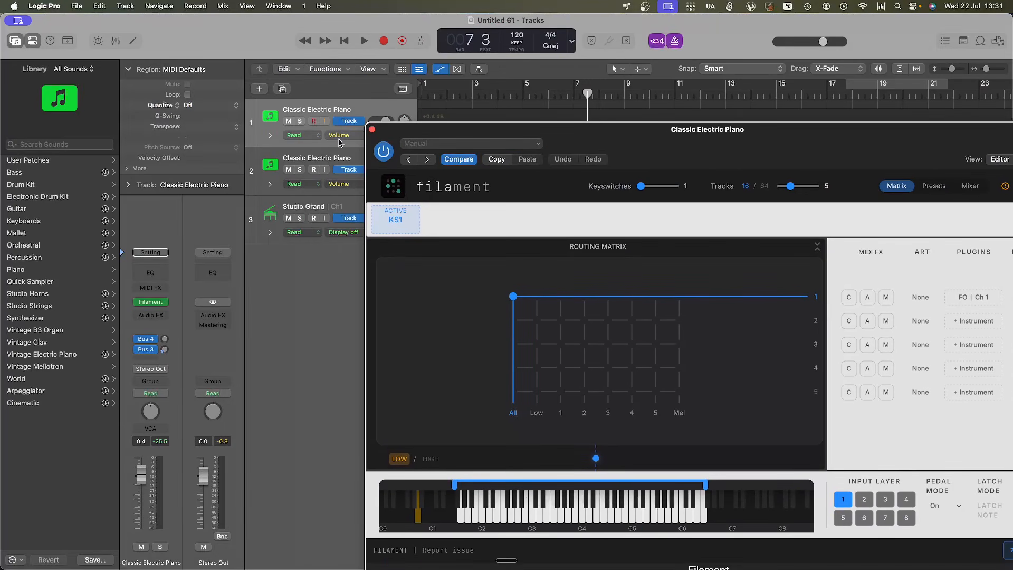
click(302, 155)
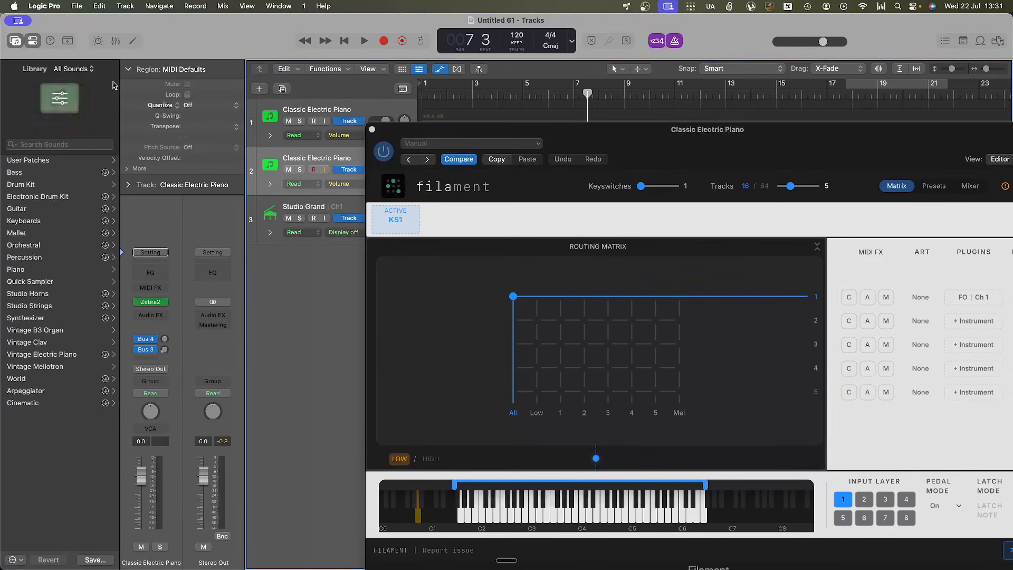
click(129, 185)
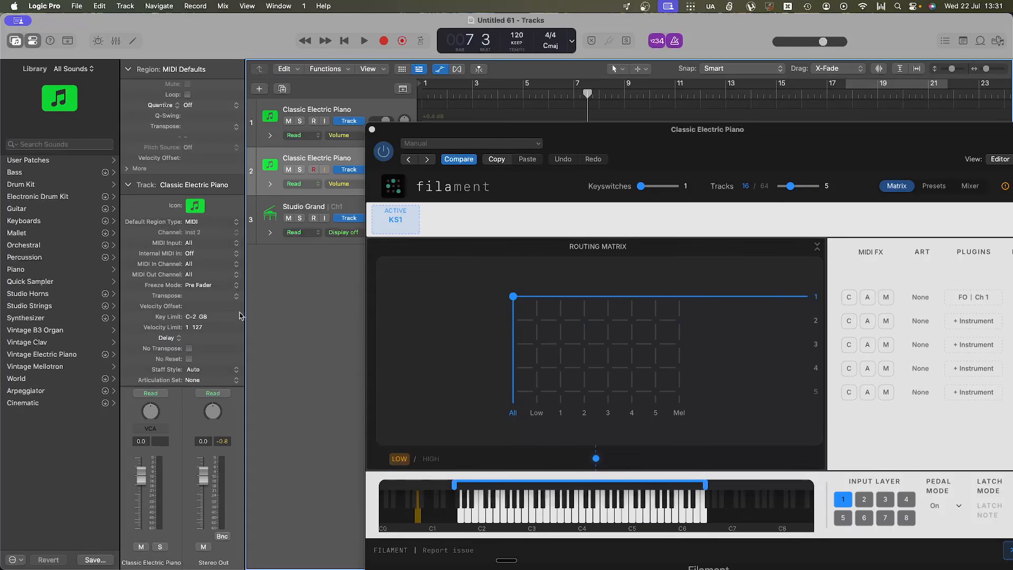
click(199, 245)
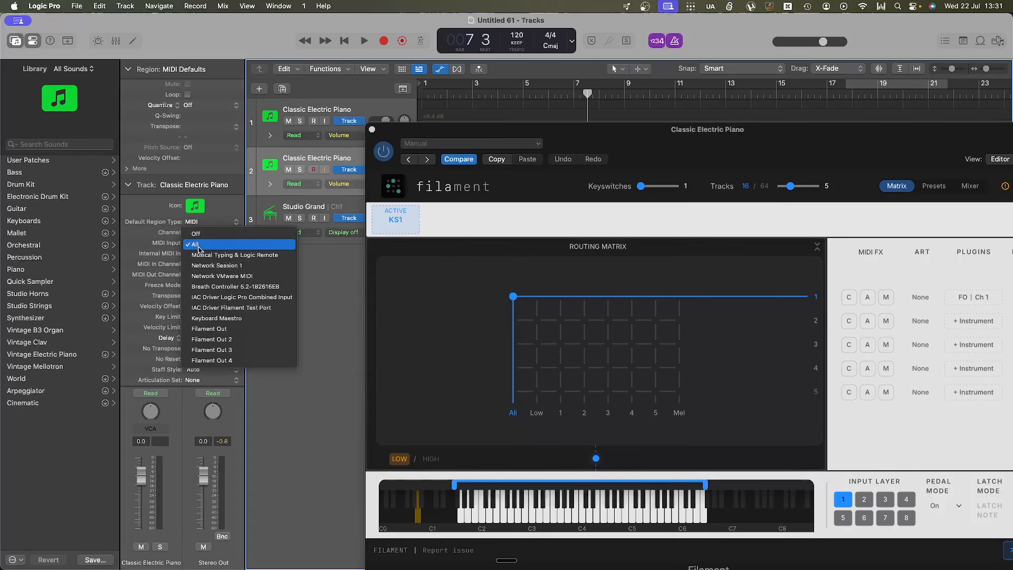
click(251, 331)
click(128, 185)
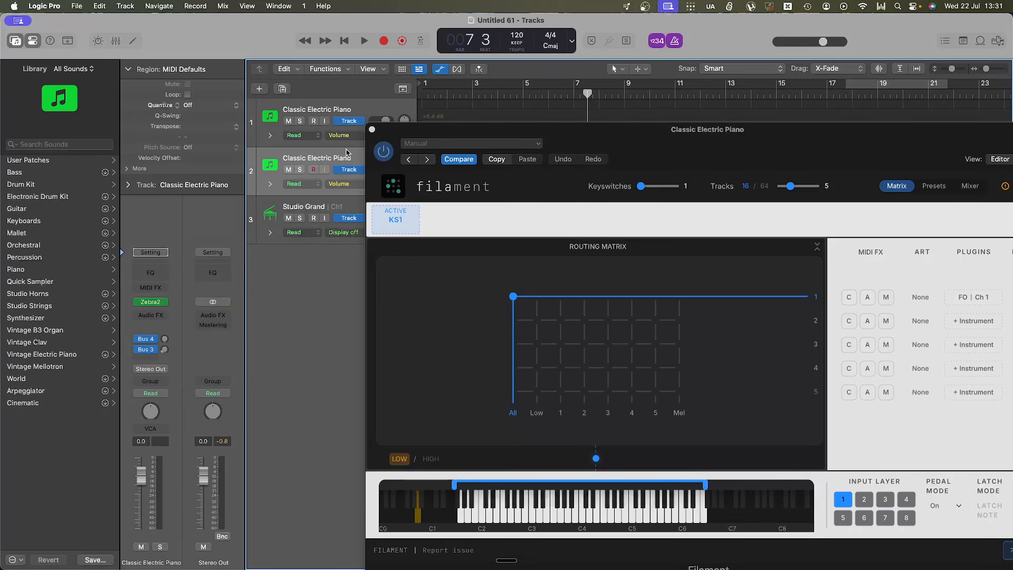
Enable input monitoring on both Classic Electric Piano tracks and widen the track headers to expose their level meters
click(335, 112)
click(324, 122)
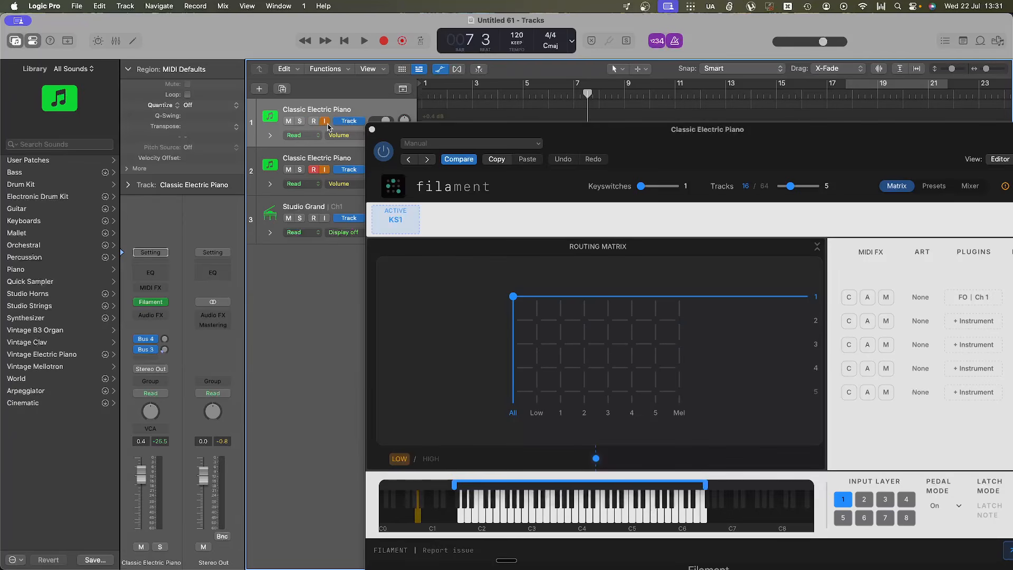
drag(414, 133, 532, 134)
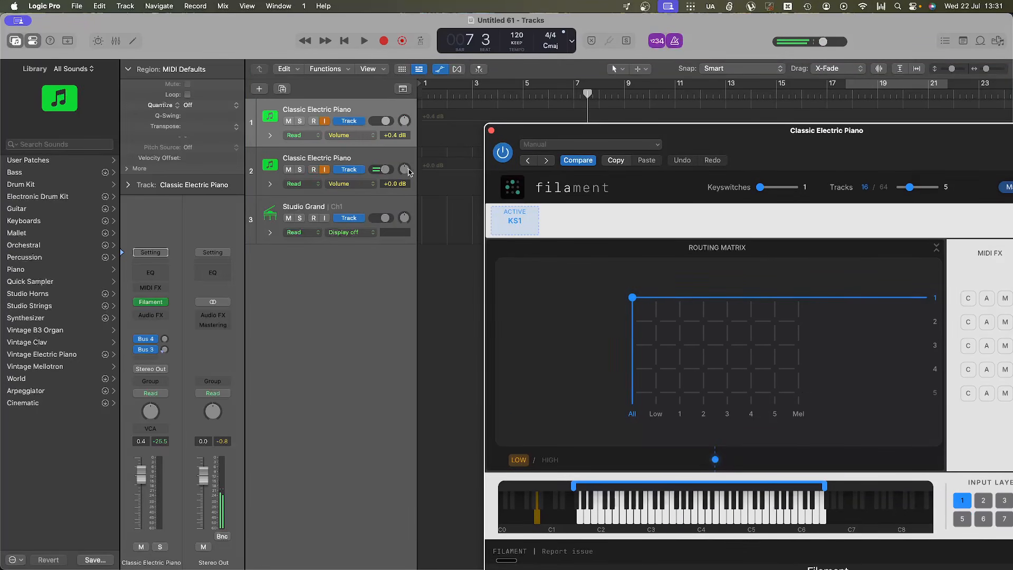
drag(418, 168, 510, 155)
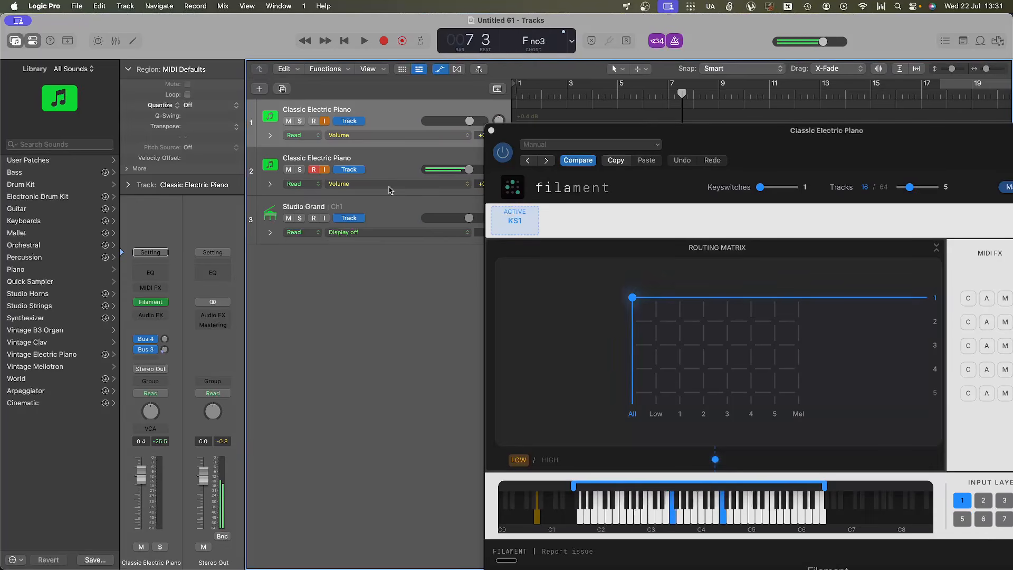
Bring the Filament window back into full view and remove the Filament Out output from Track 1
drag(829, 160, 545, 189)
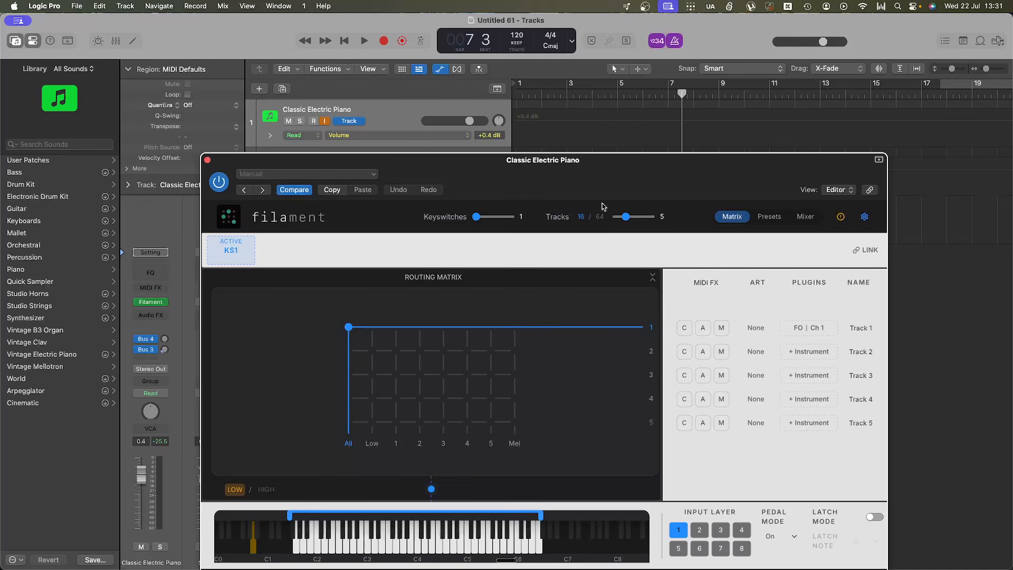
drag(521, 189, 509, 102)
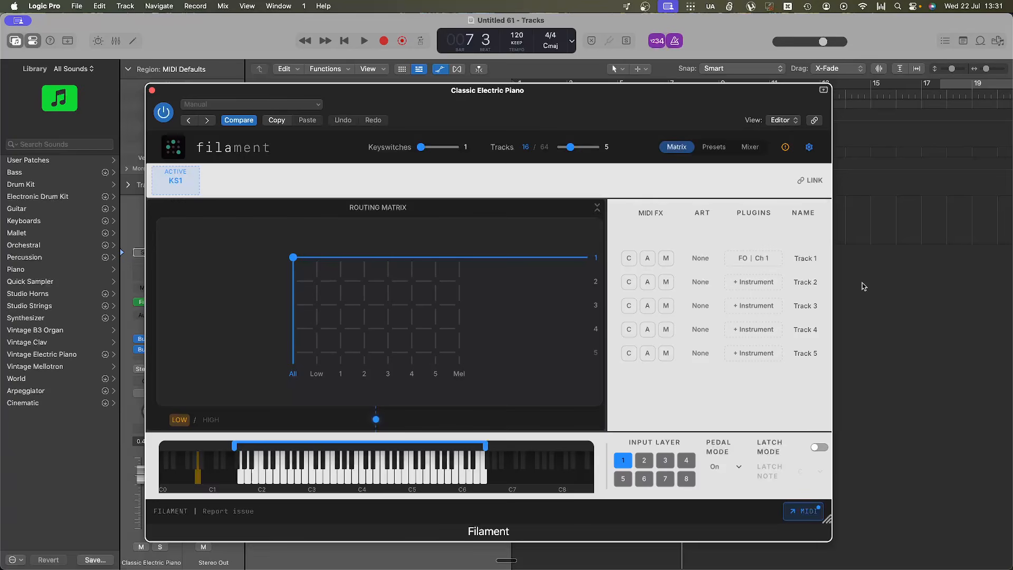
click(758, 258)
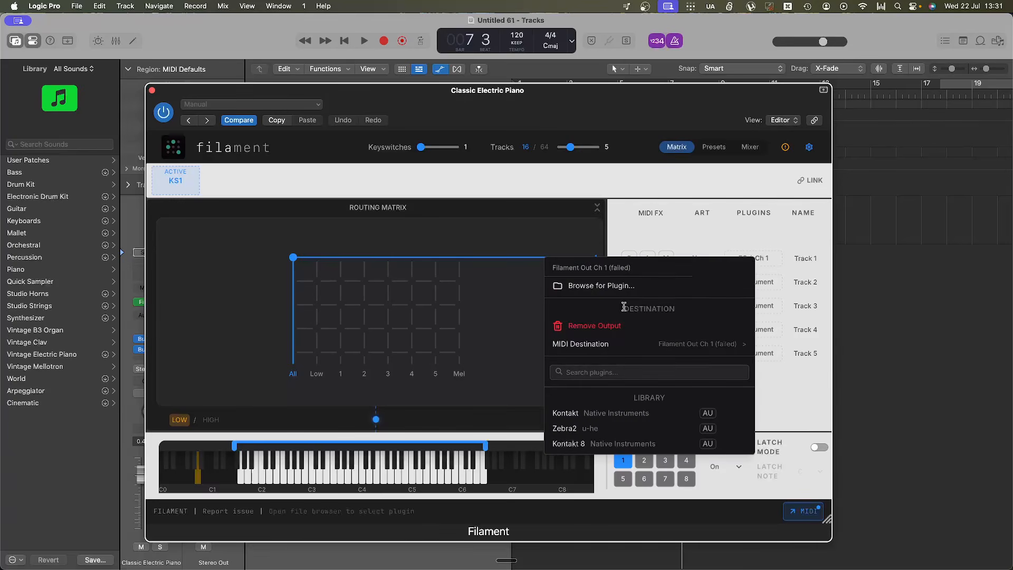
click(601, 326)
click(751, 256)
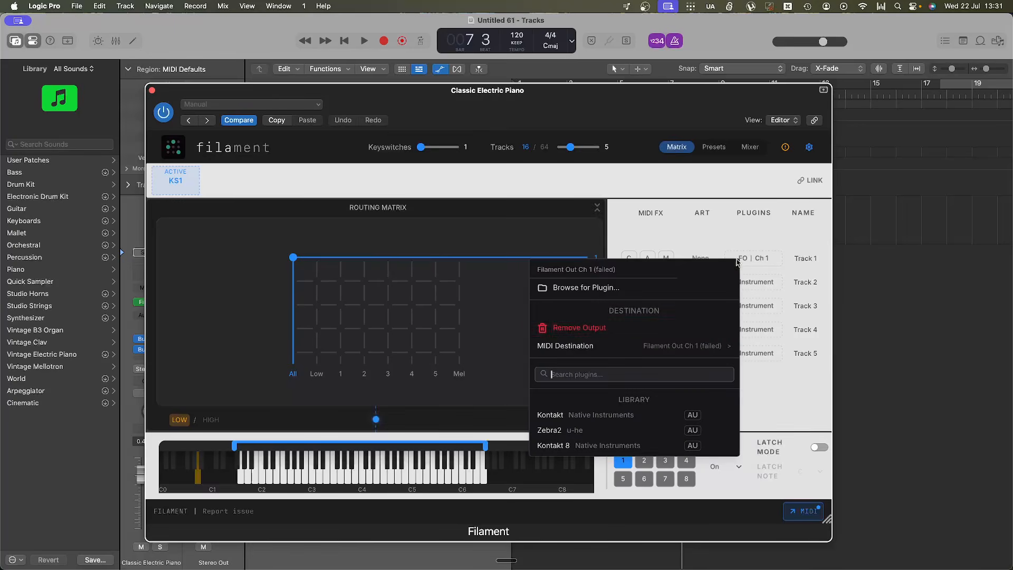
click(593, 331)
Examine Track 1's MIDI destination options, including the host MIDI out channels, the Filament Out external port's channels, and the plugin library
click(752, 259)
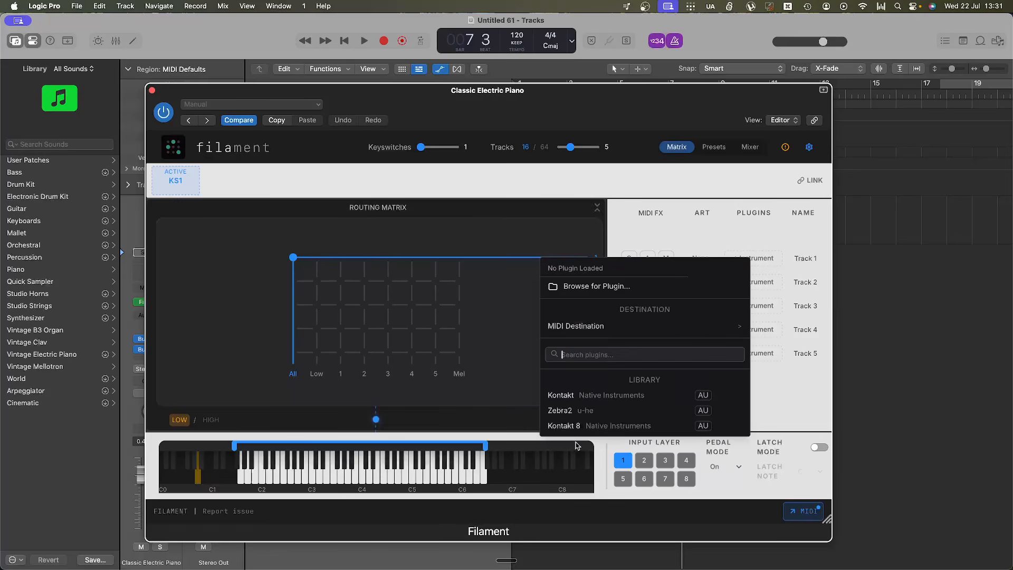
mouse_move(562, 323)
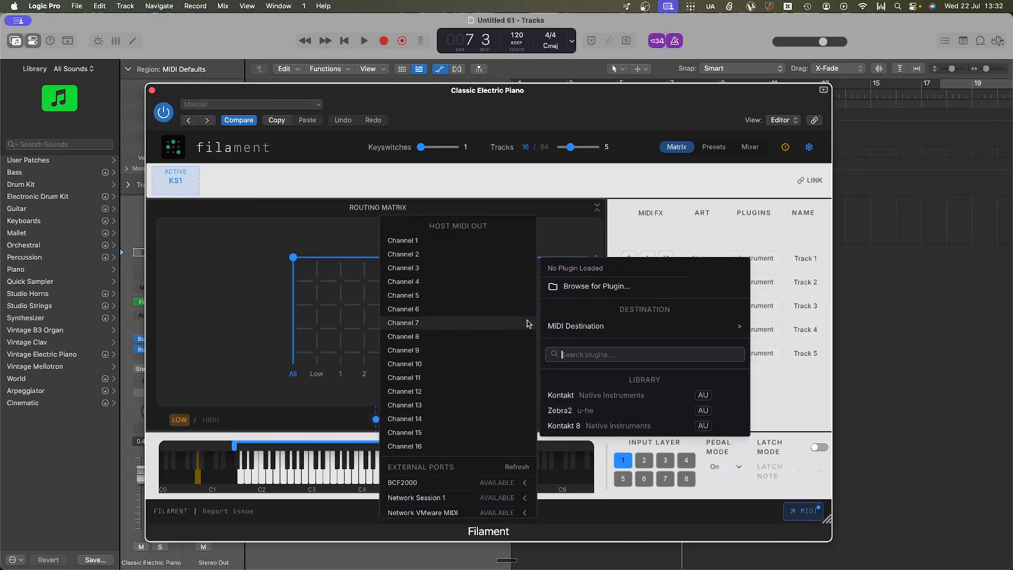
scroll(449, 422, down, 3)
mouse_move(421, 474)
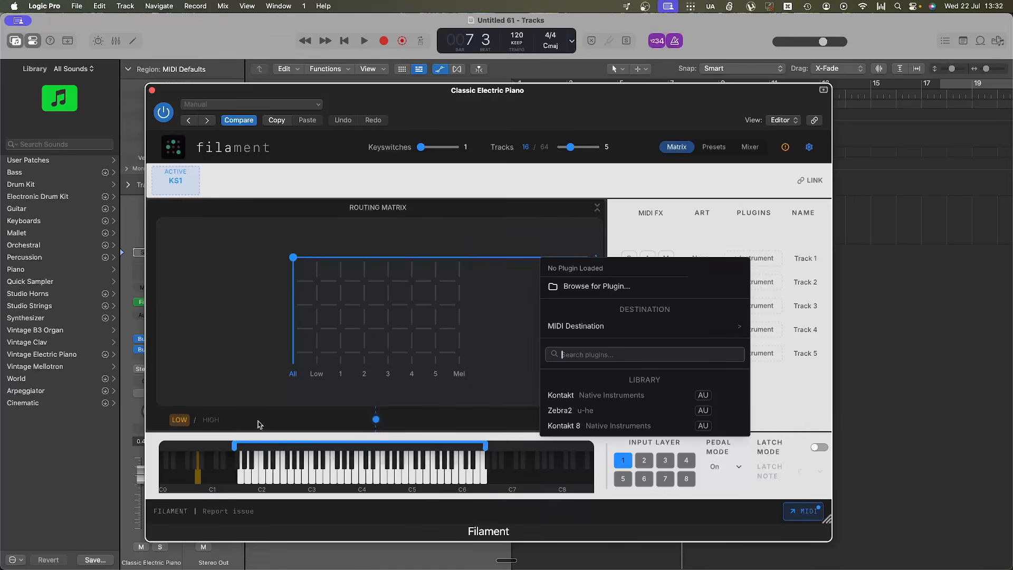
mouse_move(606, 323)
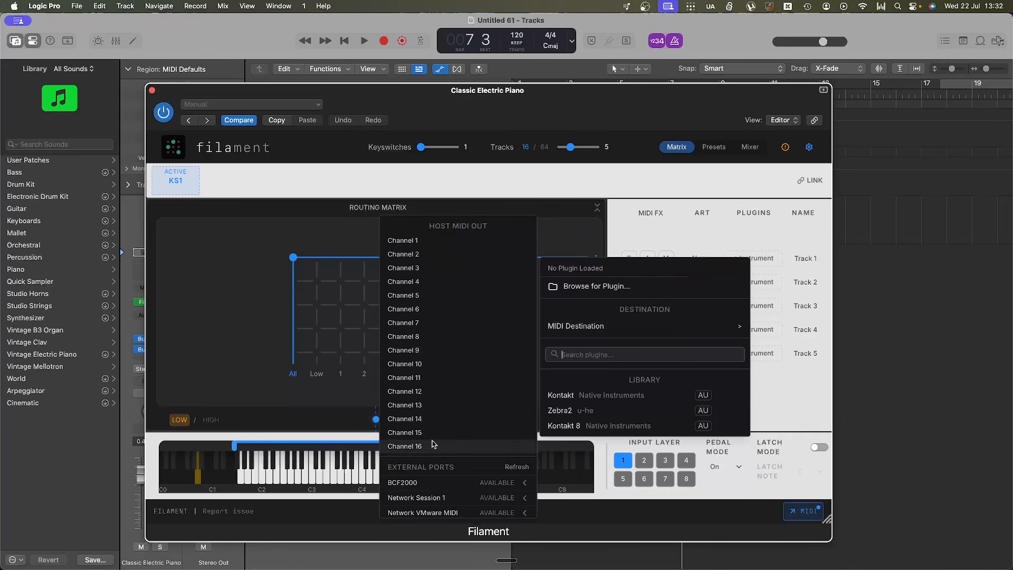
scroll(407, 499, down, 3)
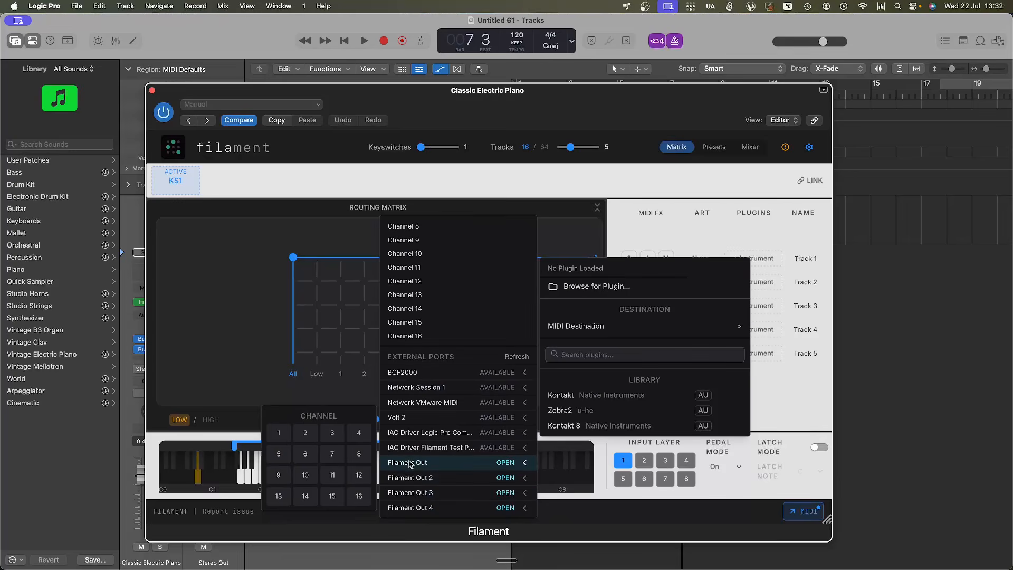
click(279, 434)
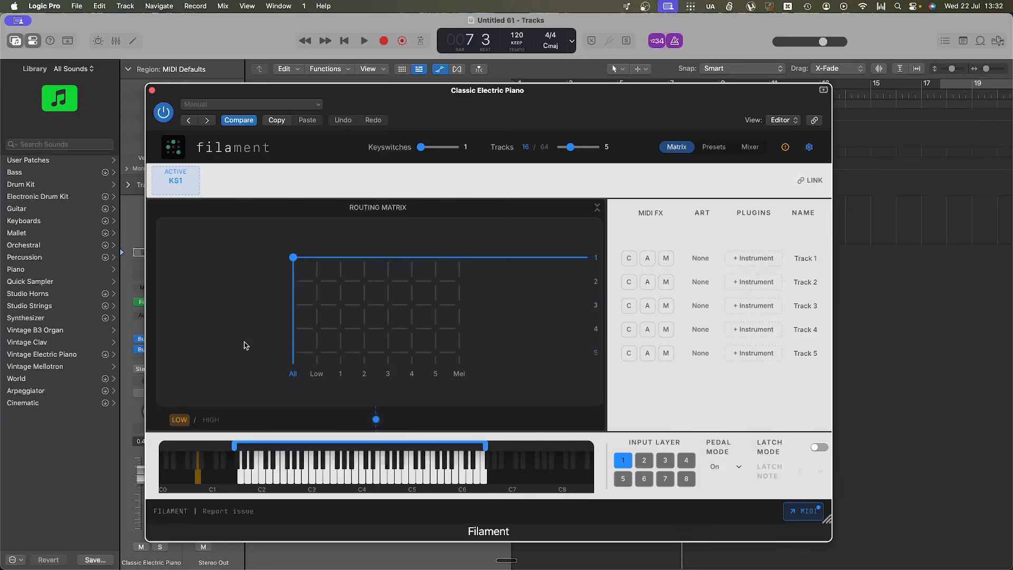
click(750, 258)
mouse_move(575, 333)
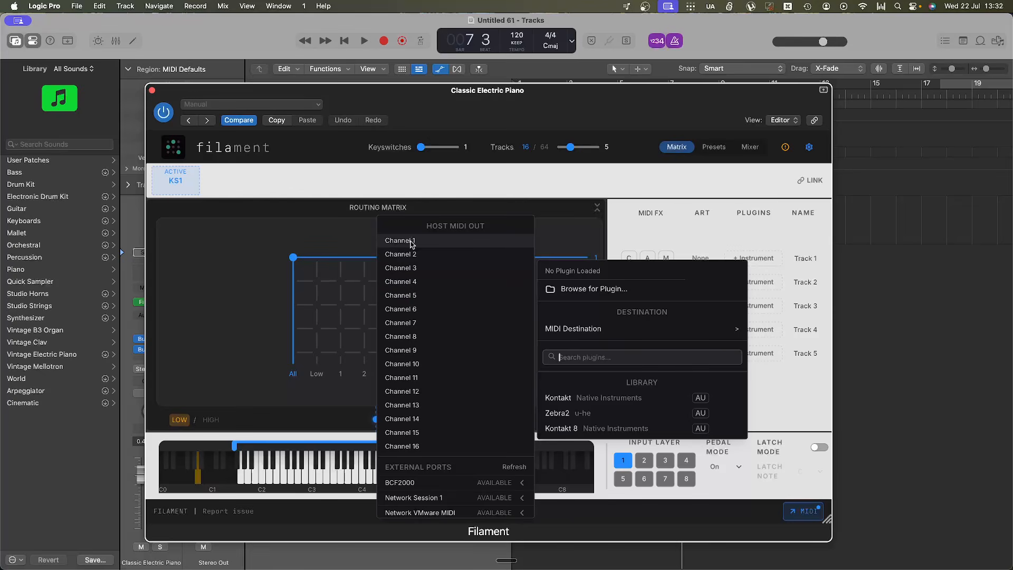
scroll(446, 364, down, 3)
mouse_move(434, 464)
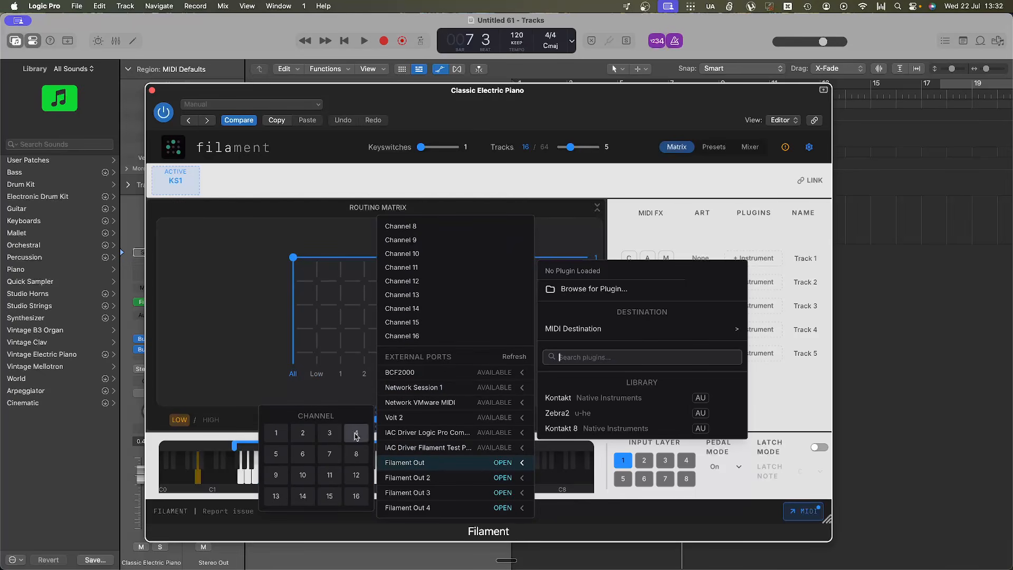
click(277, 433)
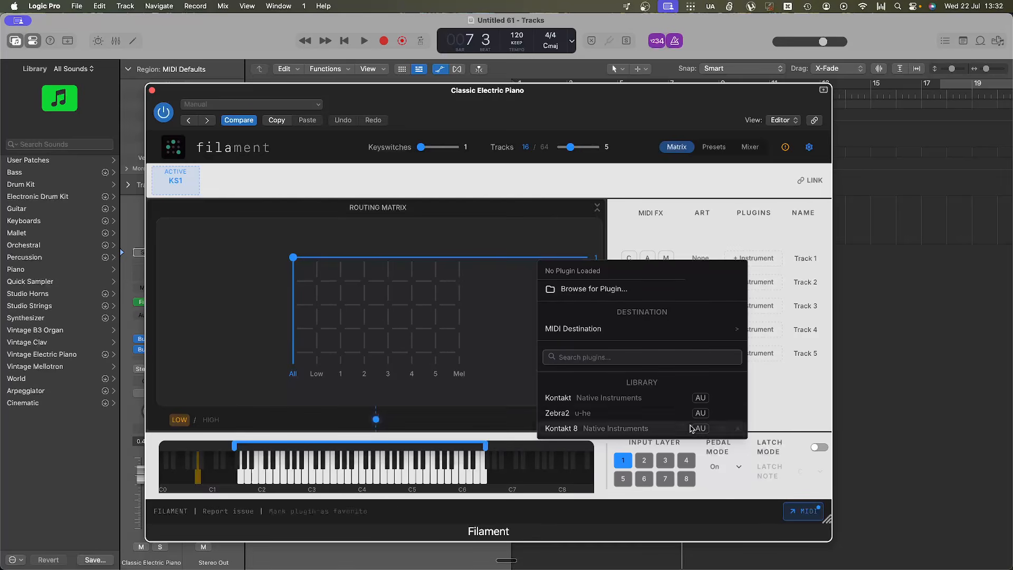
scroll(417, 458, down, 5)
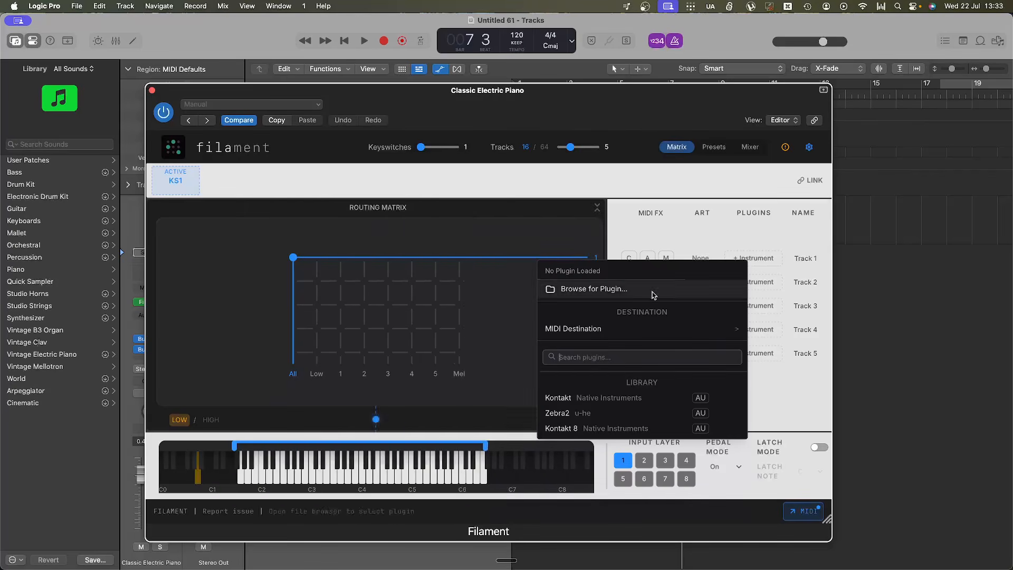
click(622, 227)
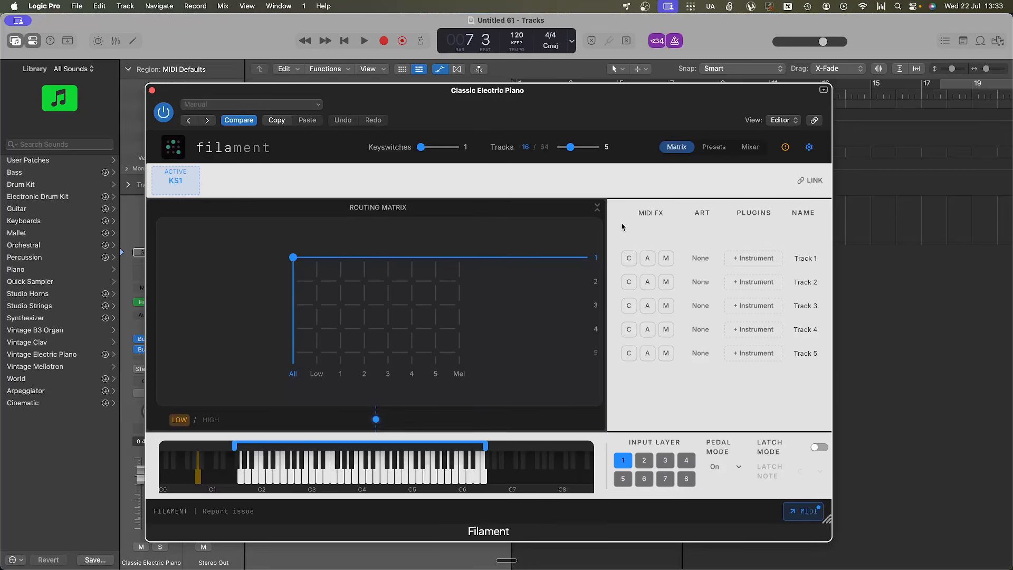
Review the output assignments of all five tracks in the Filament mixer and return to the routing matrix
click(748, 150)
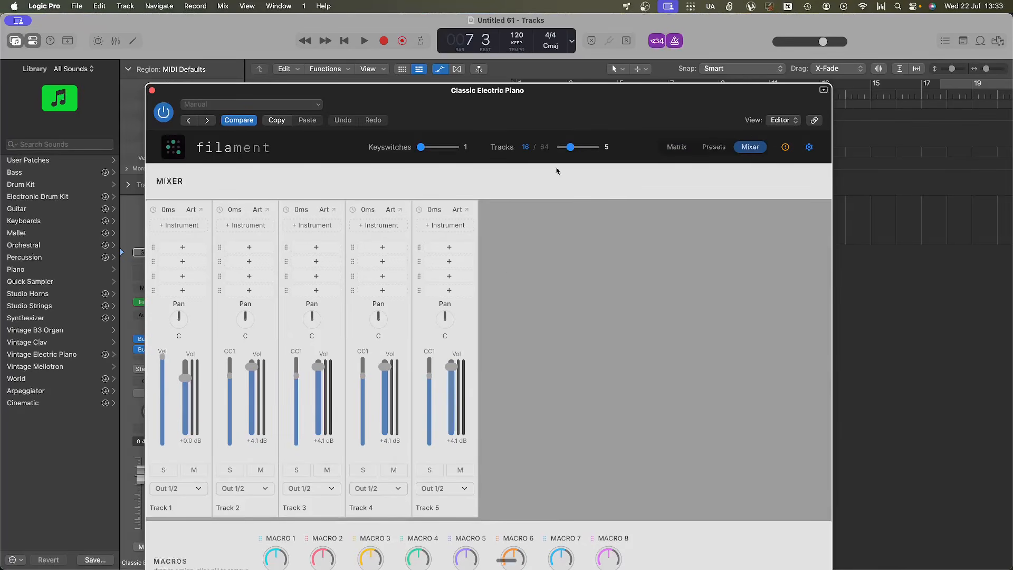
click(675, 149)
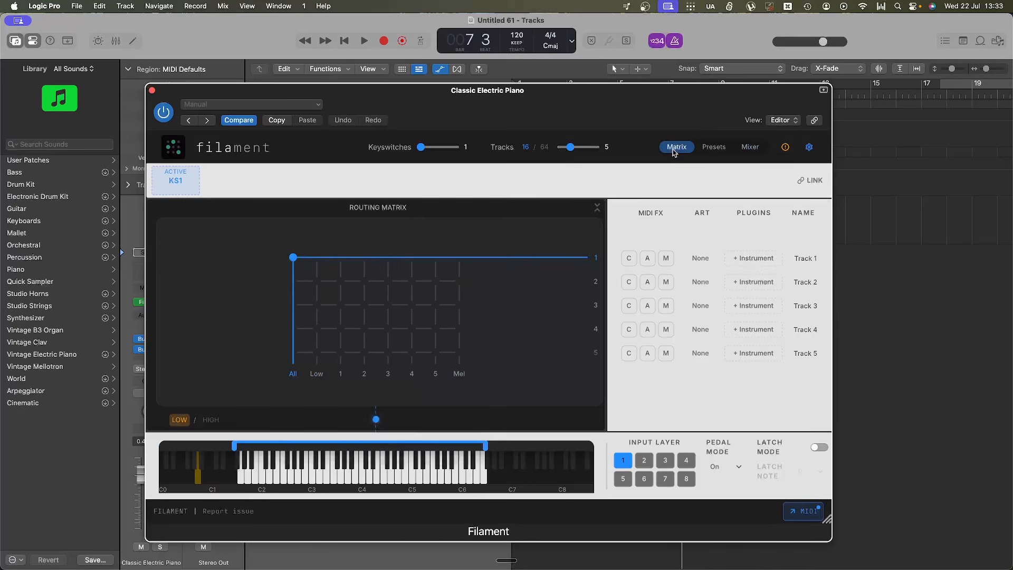
click(757, 153)
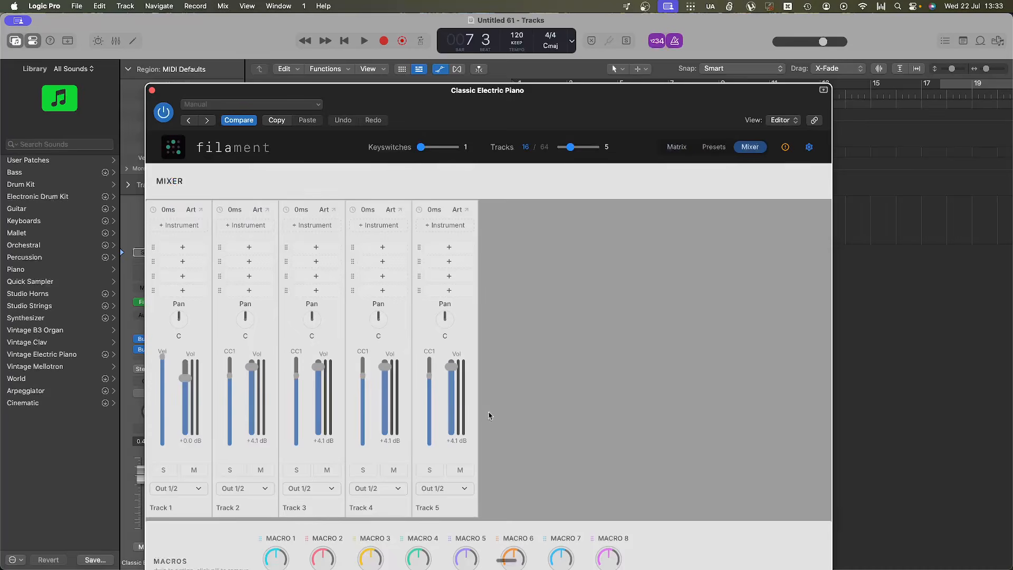
click(244, 488)
click(299, 488)
click(364, 488)
click(431, 488)
click(172, 490)
click(672, 144)
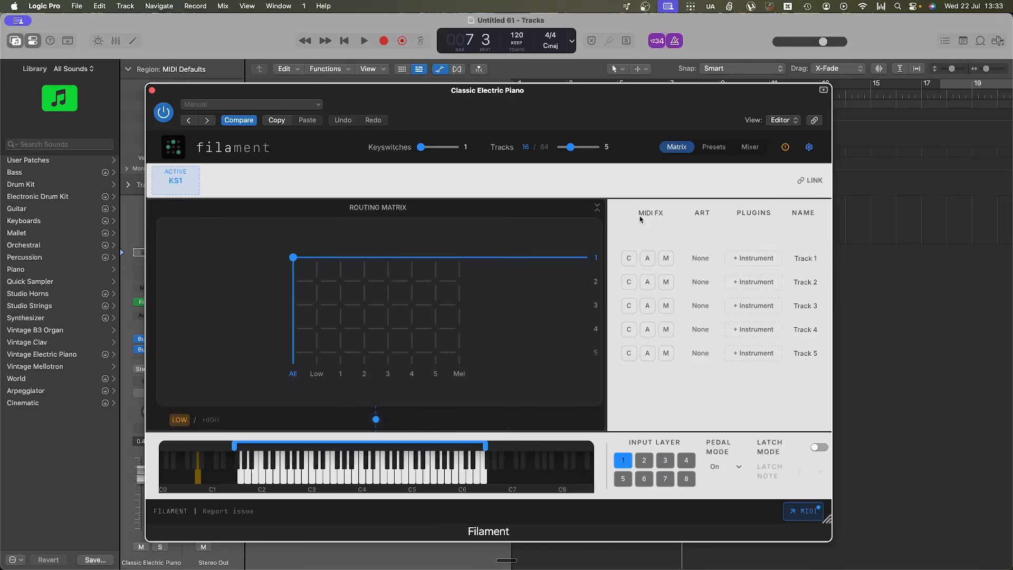
Compare the host MIDI out channels with the external Filament Out ports offered as destinations for Track 1
click(753, 258)
click(562, 328)
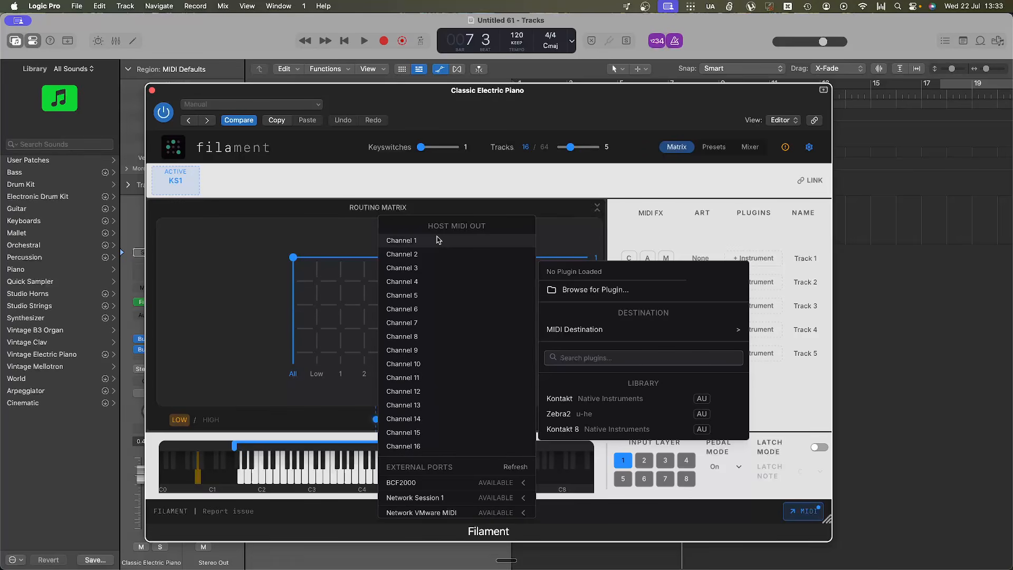
scroll(437, 240, down, 5)
mouse_move(430, 464)
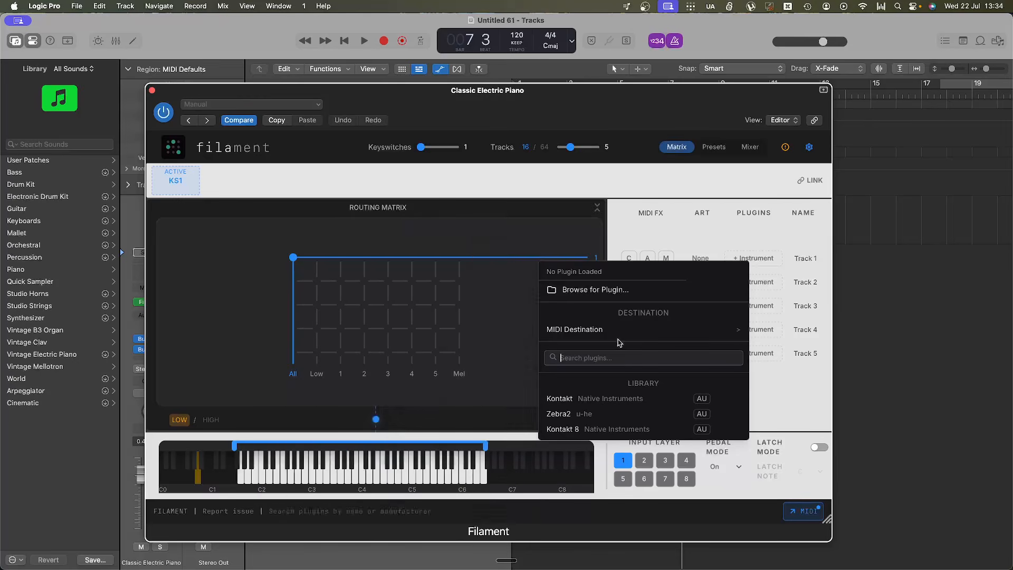
mouse_move(602, 328)
scroll(436, 471, down, 4)
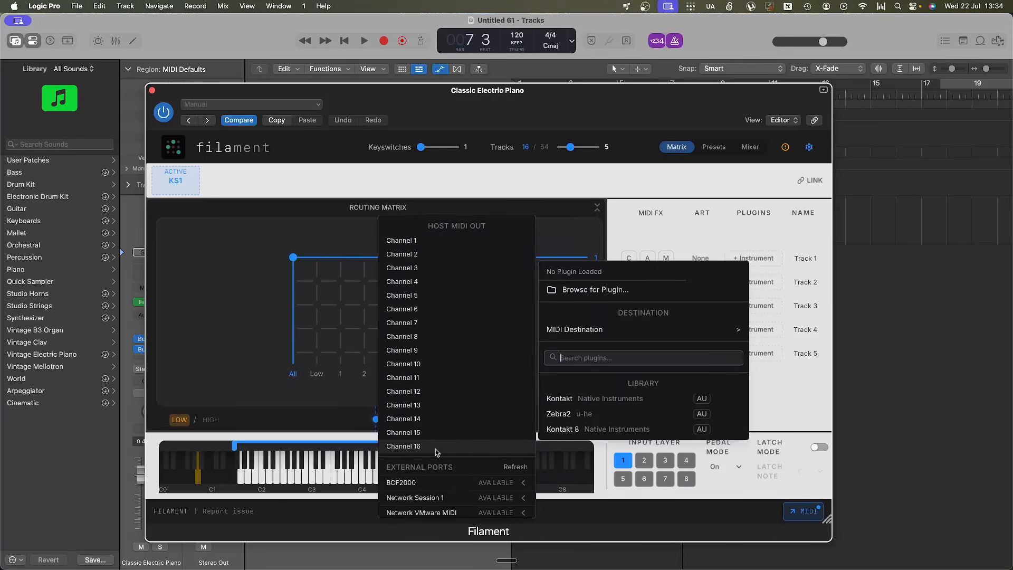
scroll(436, 452, down, 4)
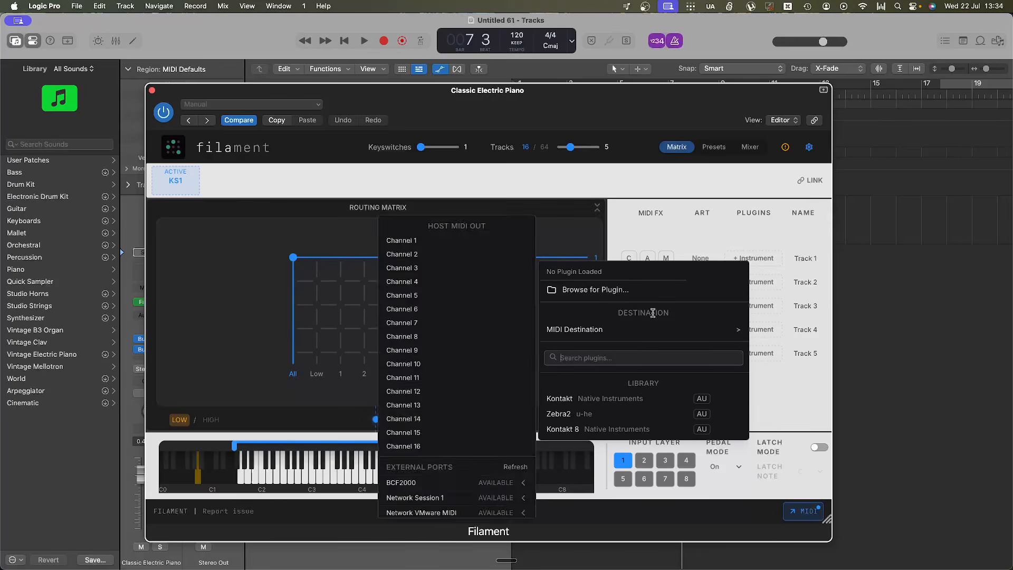
scroll(417, 454, down, 3)
mouse_move(391, 470)
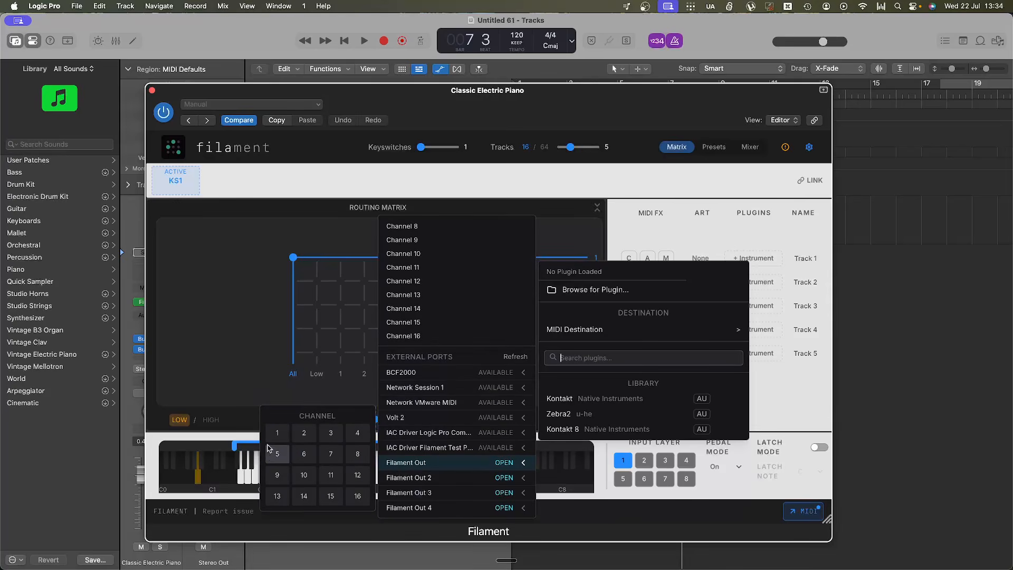
click(234, 346)
Check the port status and port options in the Filament Midi Port Manager
click(627, 7)
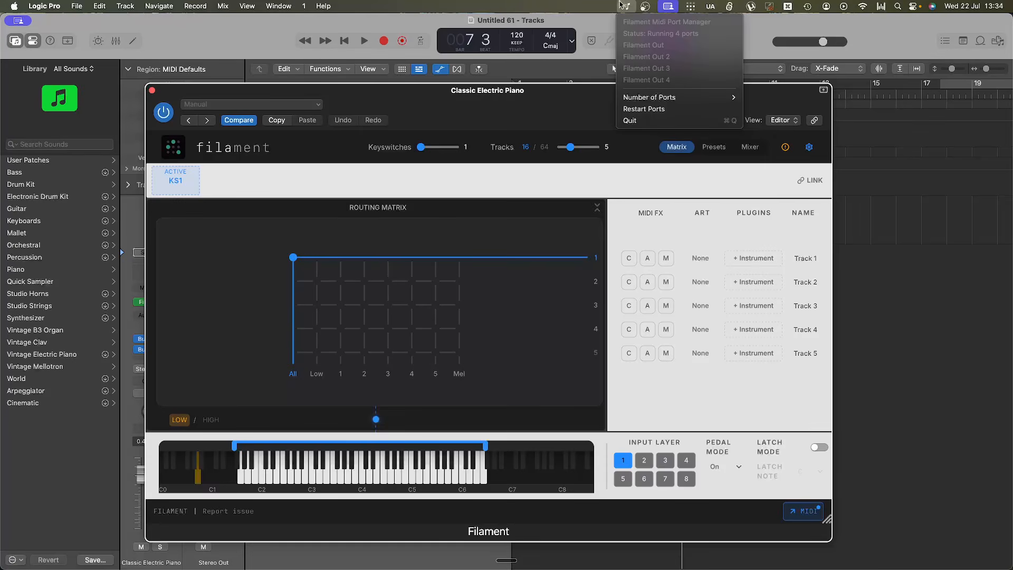
click(672, 199)
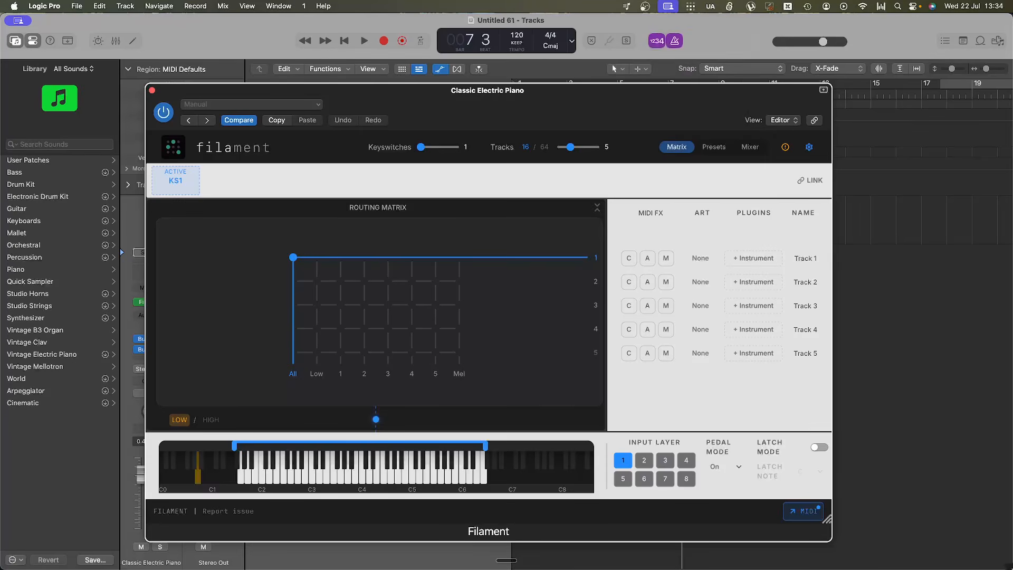
mouse_move(976, 569)
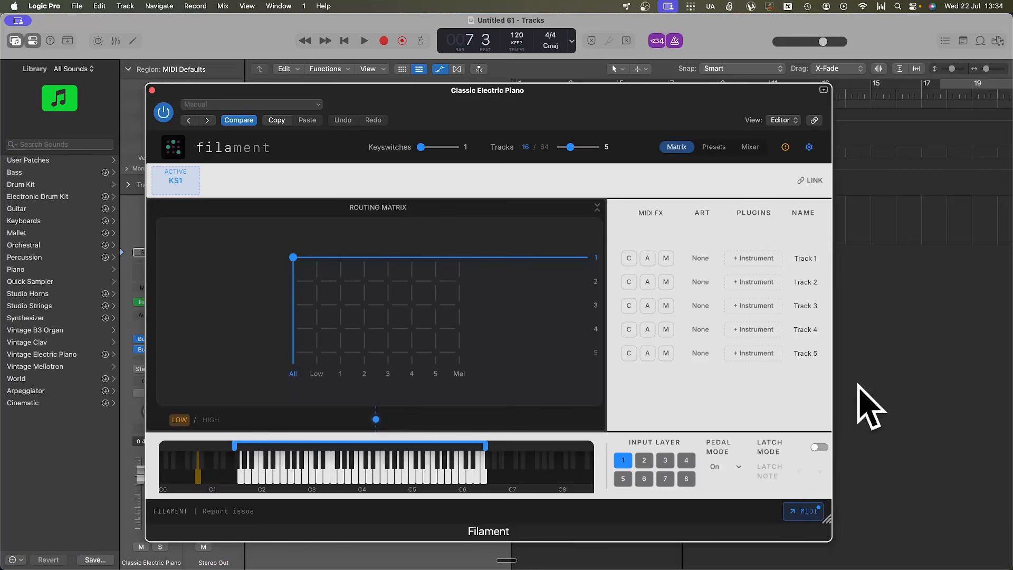
click(626, 6)
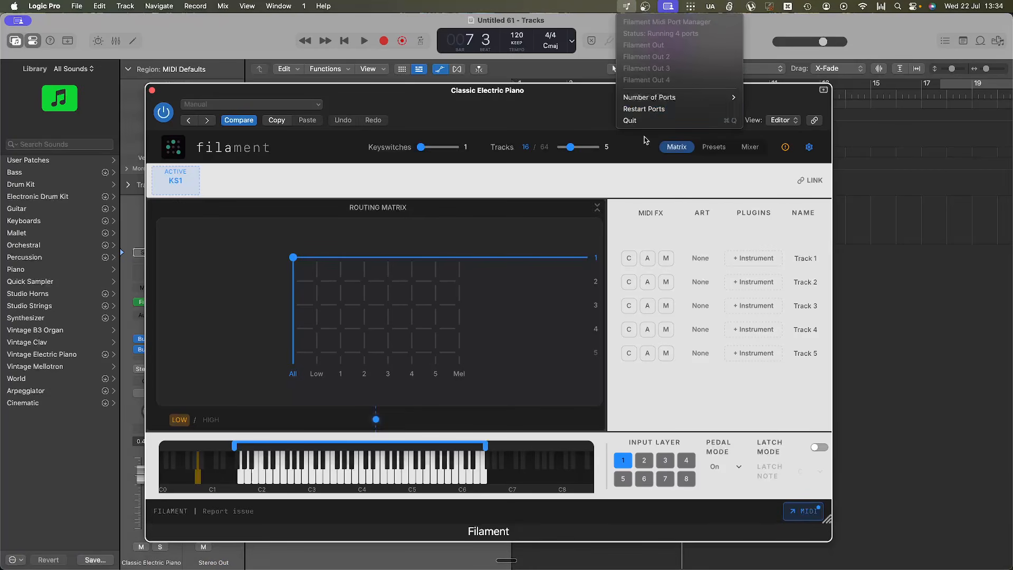
click(606, 403)
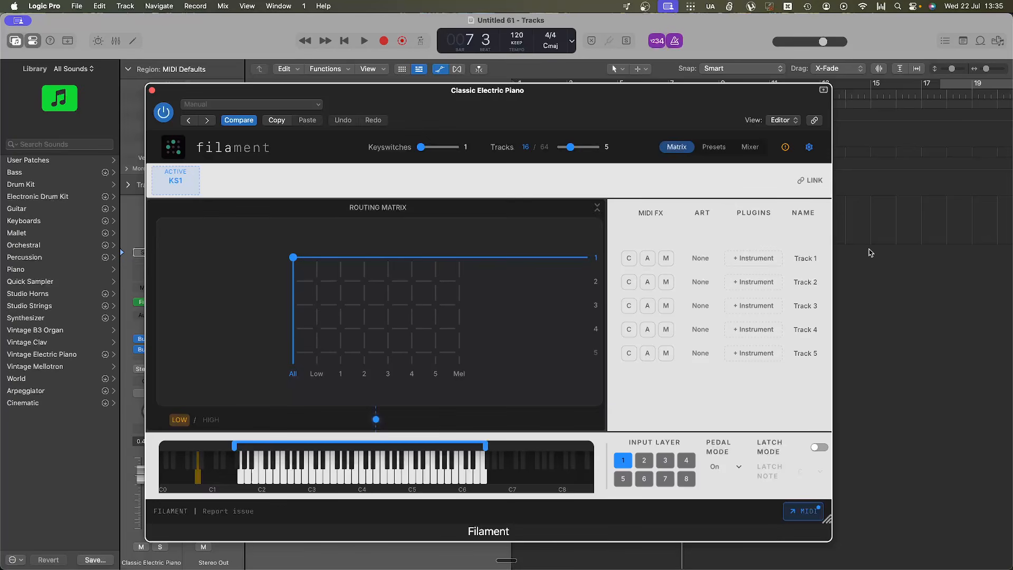
Host Kontakt on Track 1 and load the Spitfire Chamber Strings instrument a - Violins 1 into it
click(759, 263)
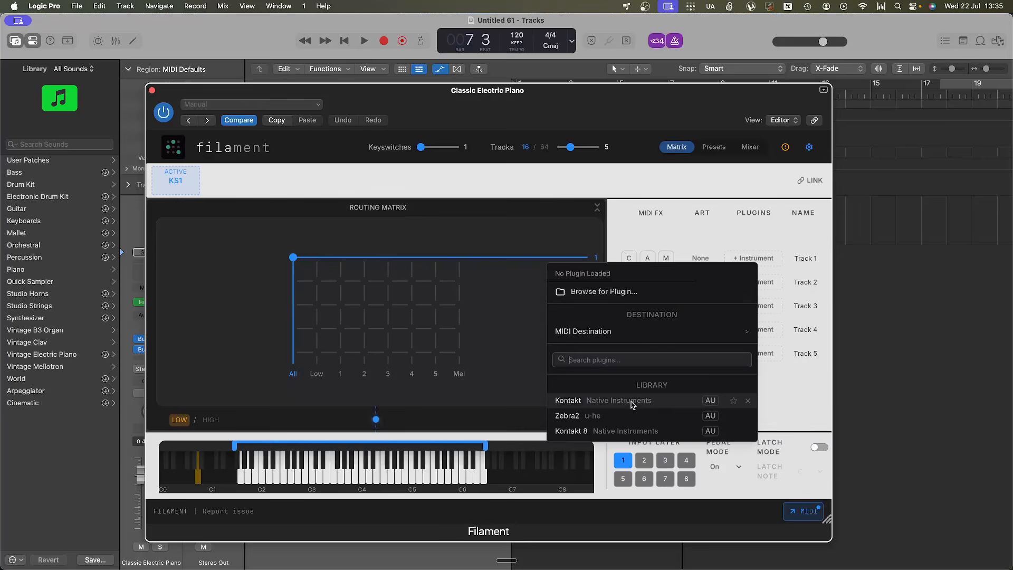
click(603, 406)
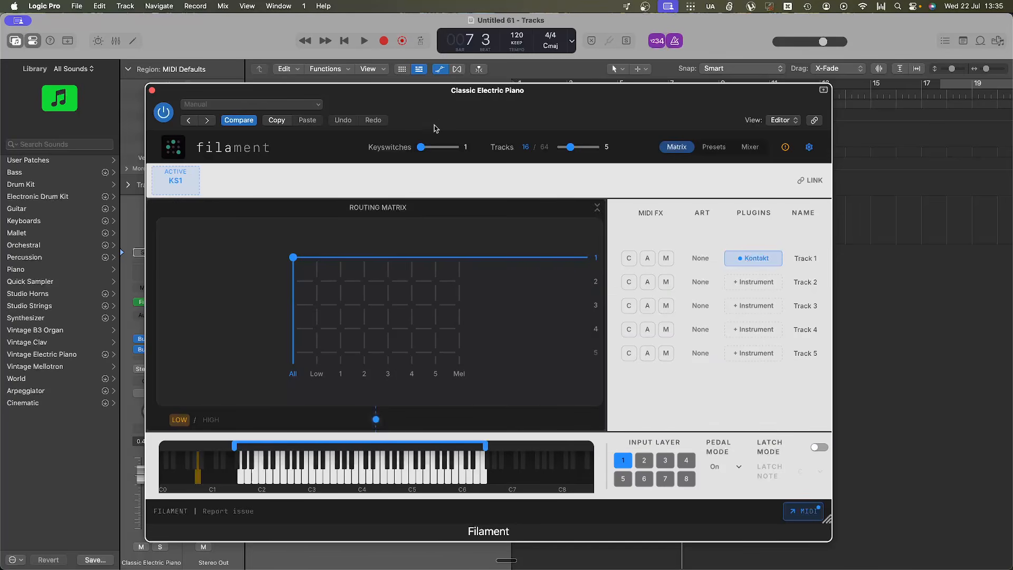
drag(447, 89, 408, 67)
click(716, 237)
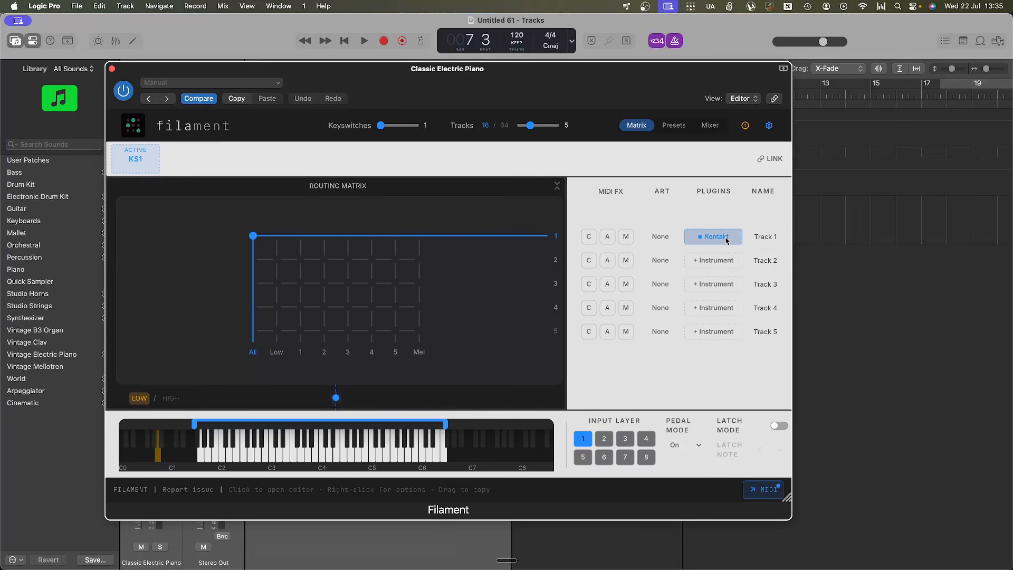
click(260, 271)
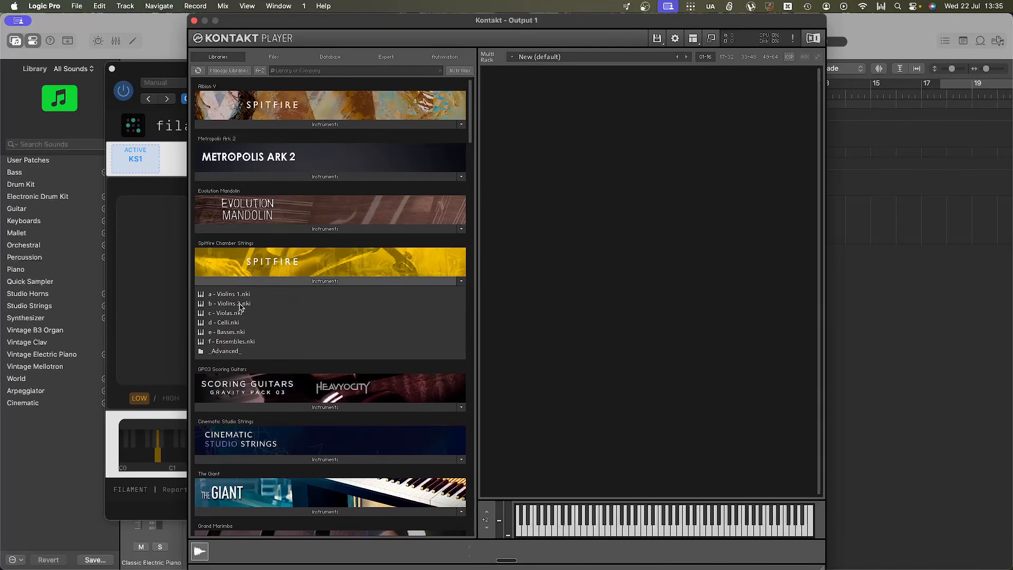
double_click(243, 294)
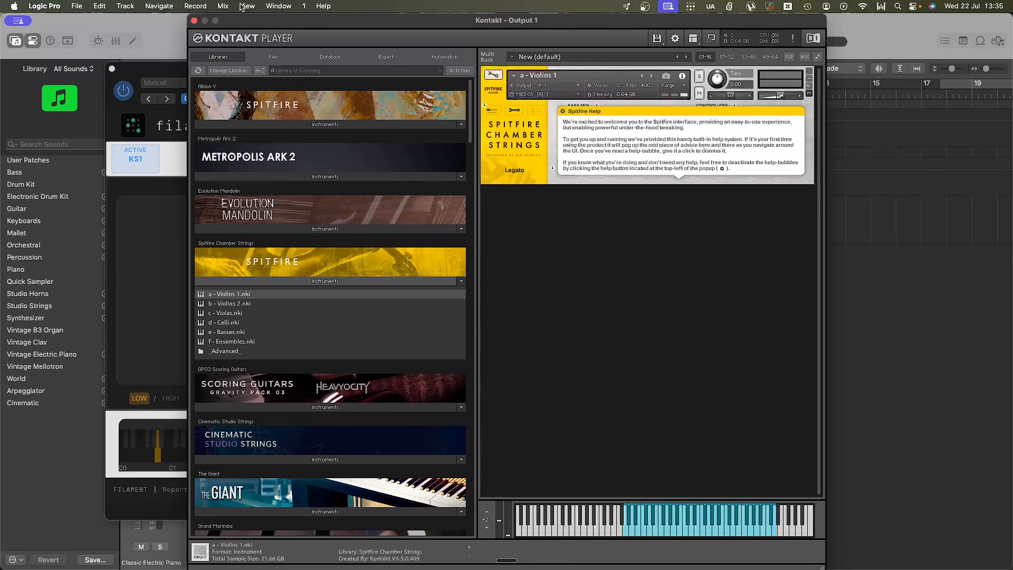
click(194, 21)
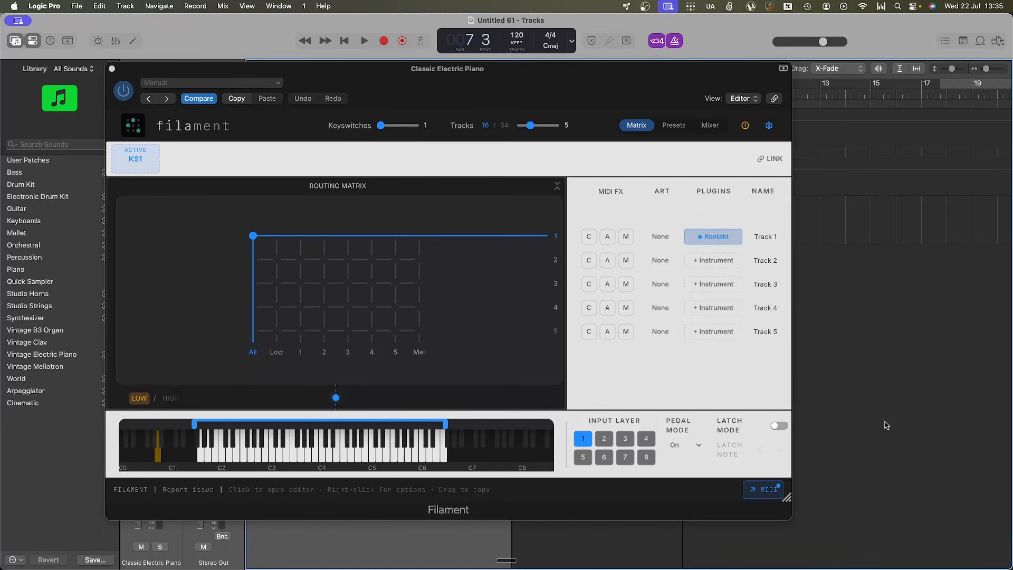
Set the transposition of Track 1's All node in the routing matrix to +12
click(678, 74)
drag(677, 74, 640, 86)
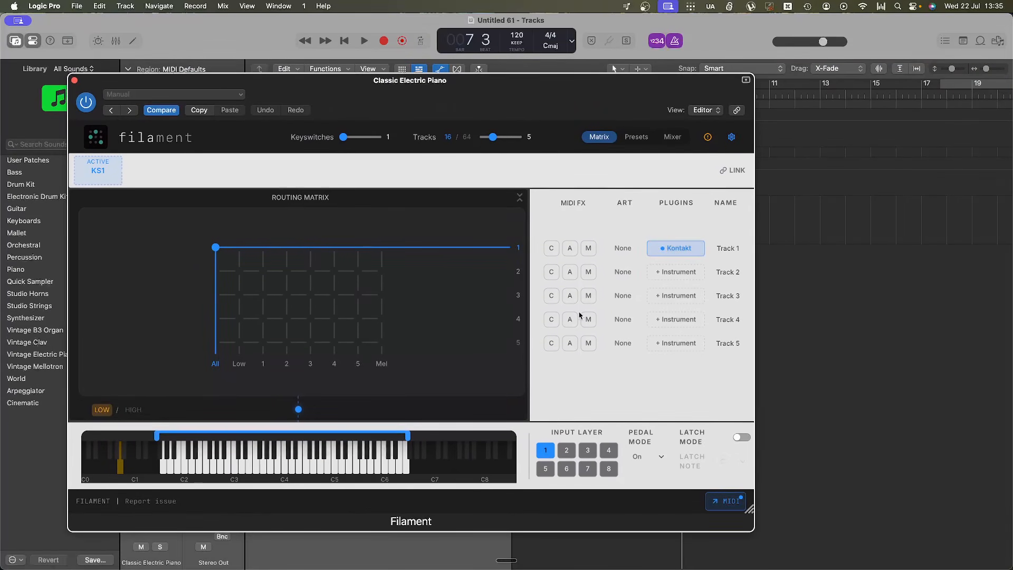
drag(217, 246, 220, 232)
mouse_move(677, 568)
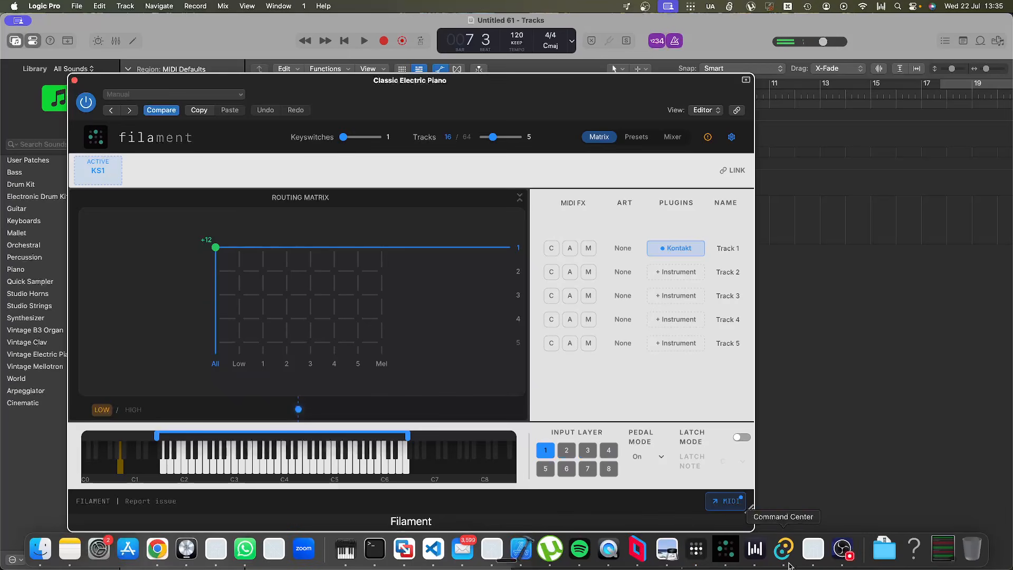
click(726, 550)
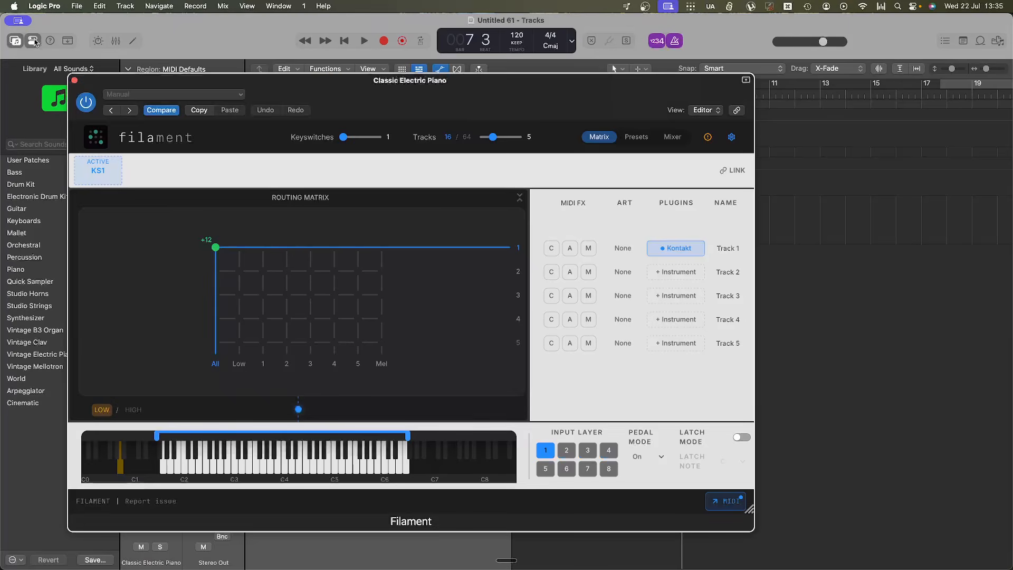
drag(424, 84, 415, 60)
click(314, 169)
click(326, 170)
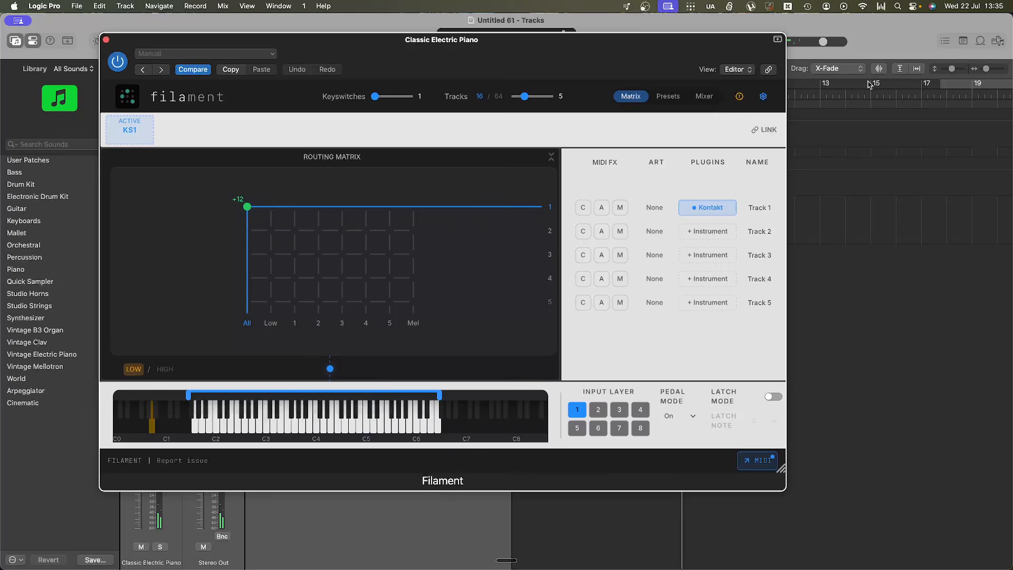
Check the Kontakt instrument hosted on Track 1, and reposition the Filament window to uncover Logic's transport
click(702, 209)
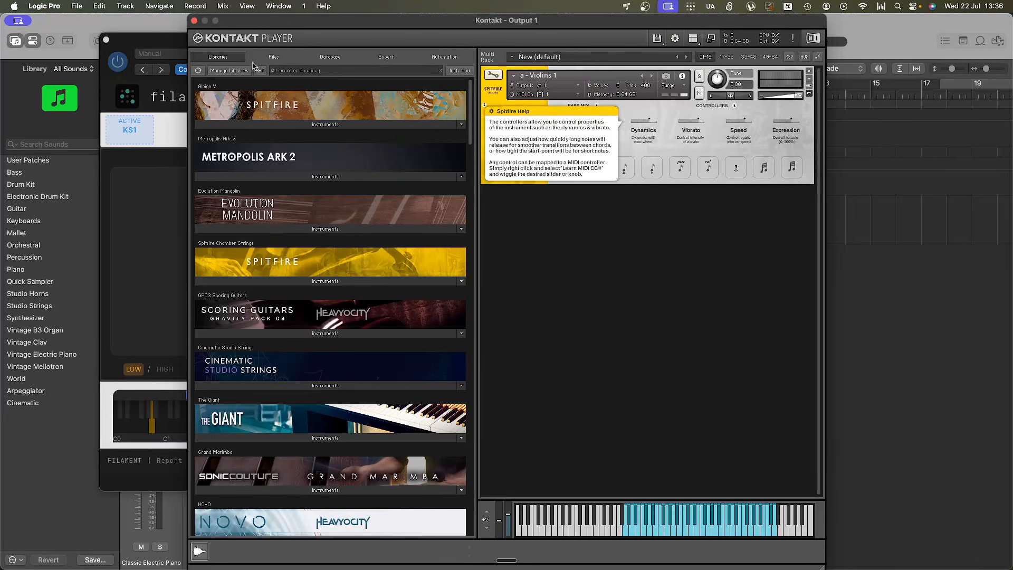
click(194, 21)
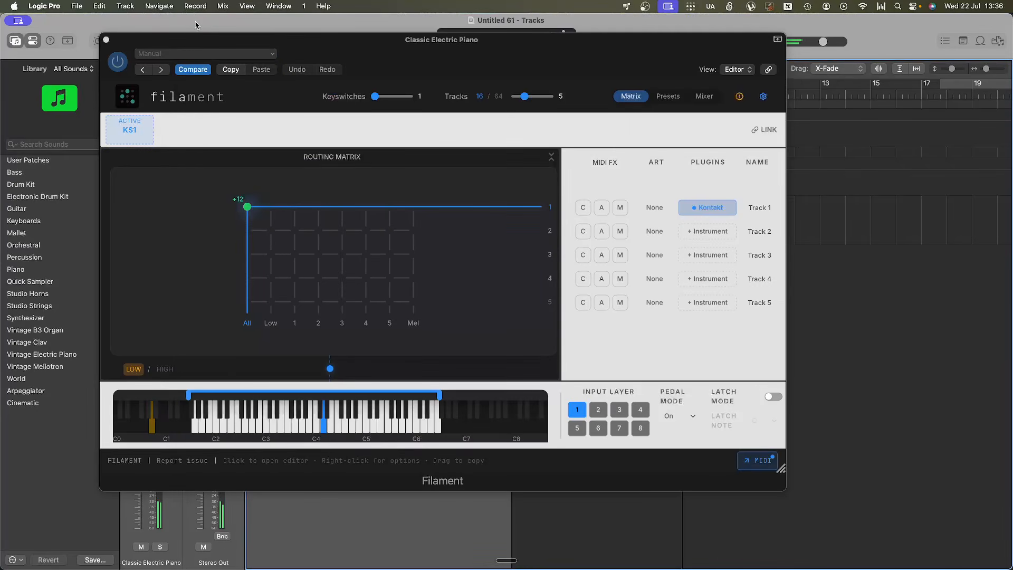
drag(530, 51, 503, 93)
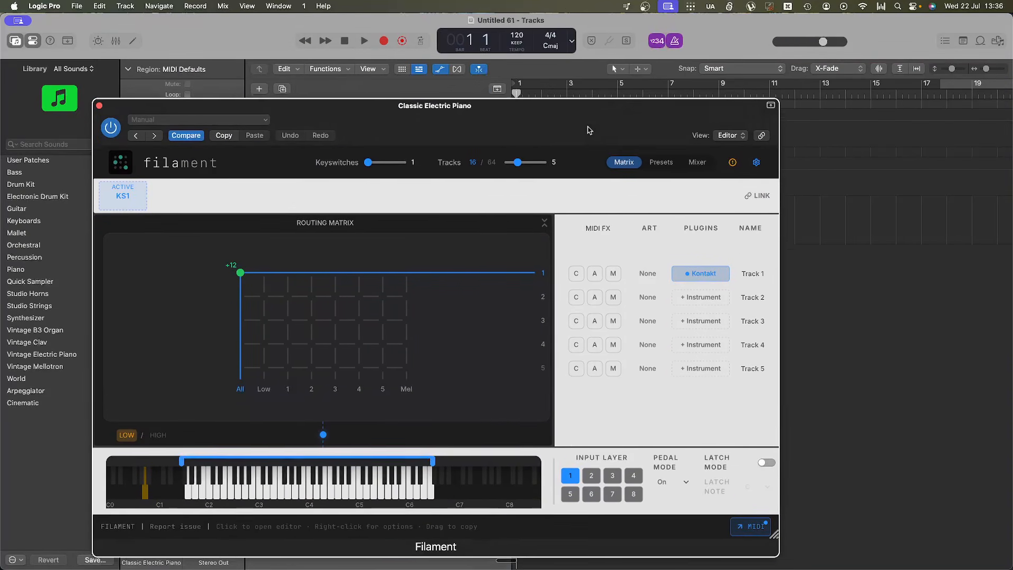
drag(560, 123, 538, 98)
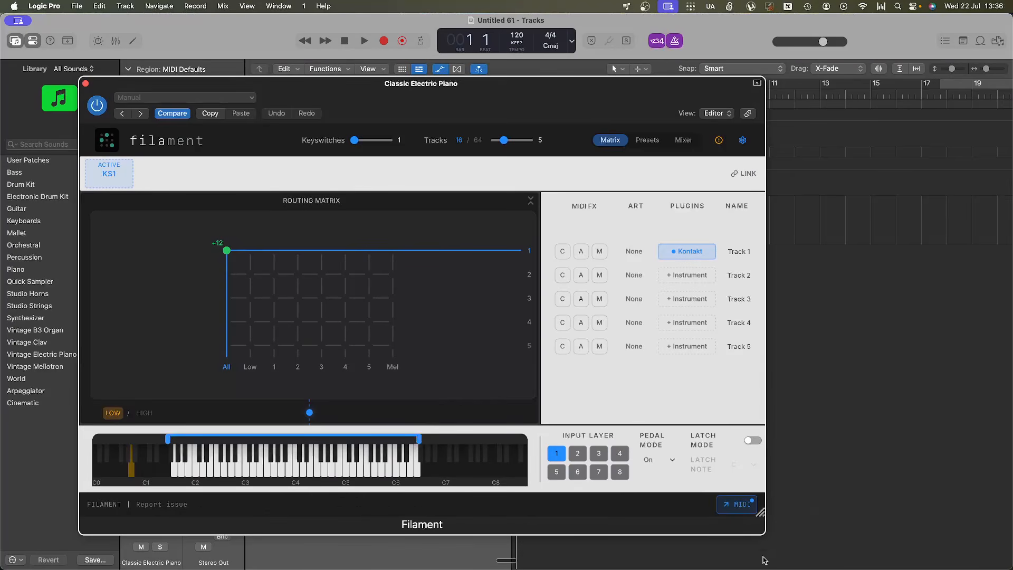
Capture a short performance with Filament during playback and place its MIDI at bar 13 on the Studio Grand track, opening the region in the Piano Roll
key(space)
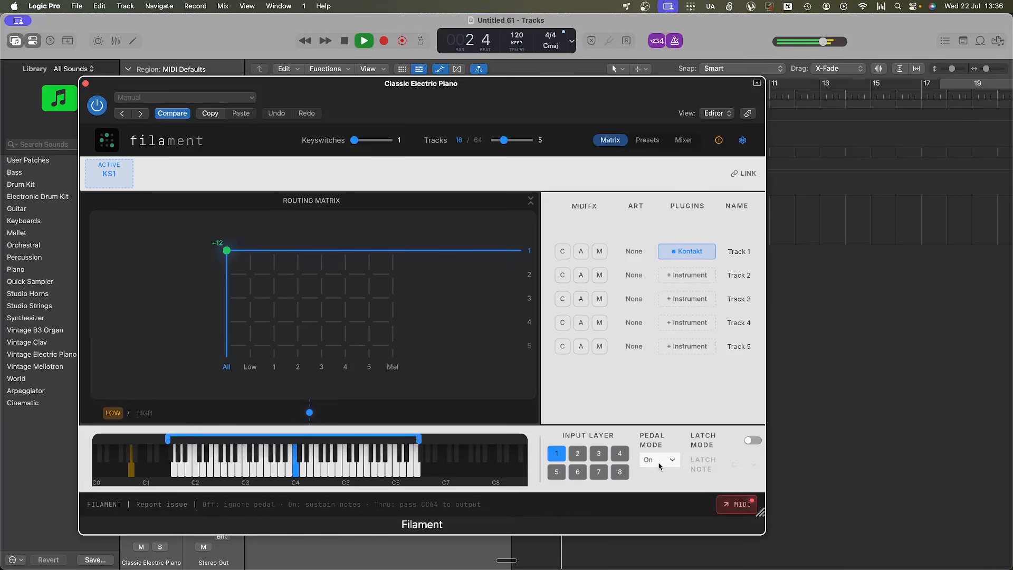
key(space)
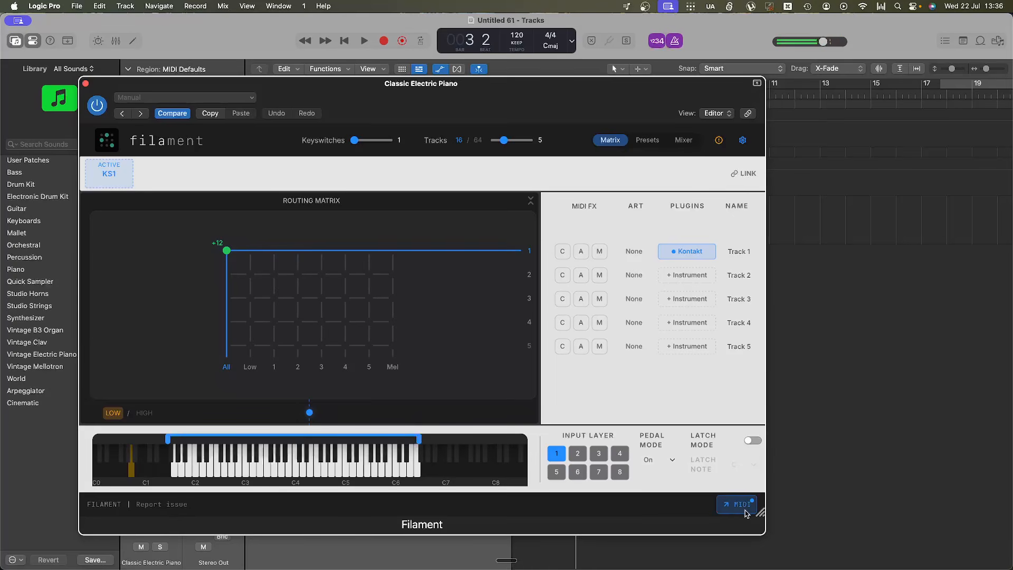
drag(733, 504, 824, 231)
double_click(844, 218)
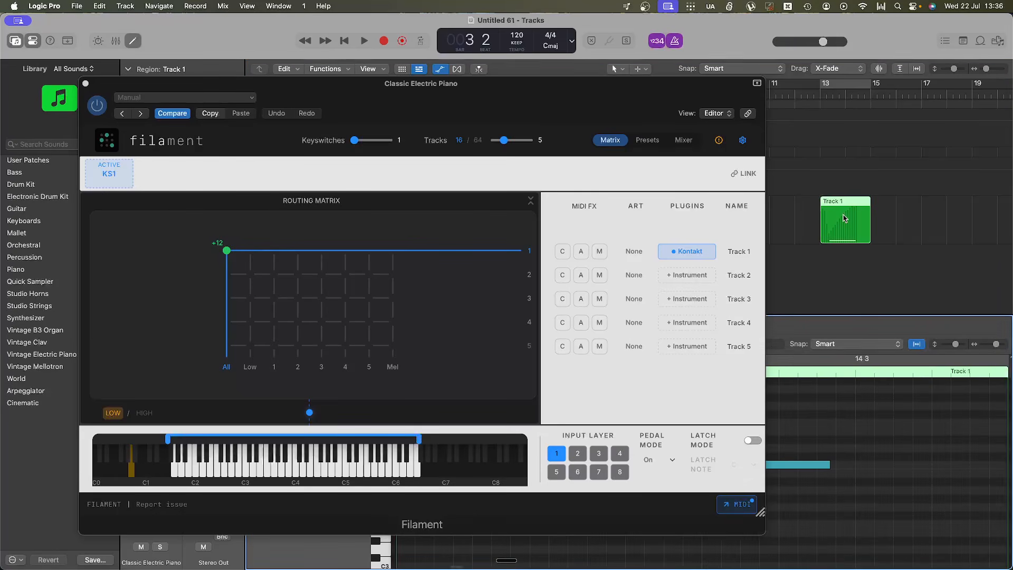
Hide the plugin window and show the Note Velocity automation lane for the captured region in the Piano Roll
key(v)
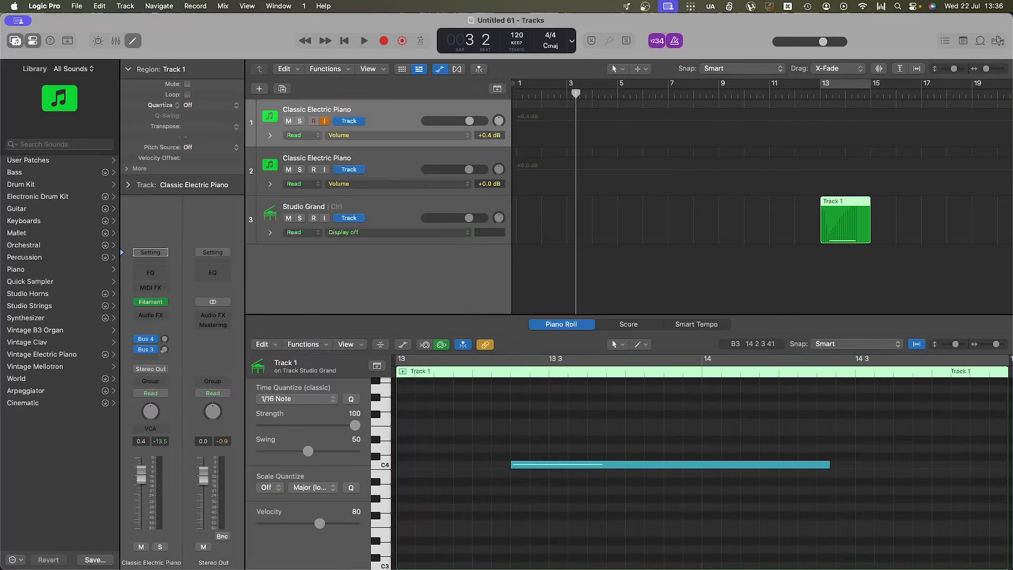
click(535, 528)
key(super+y)
key(y)
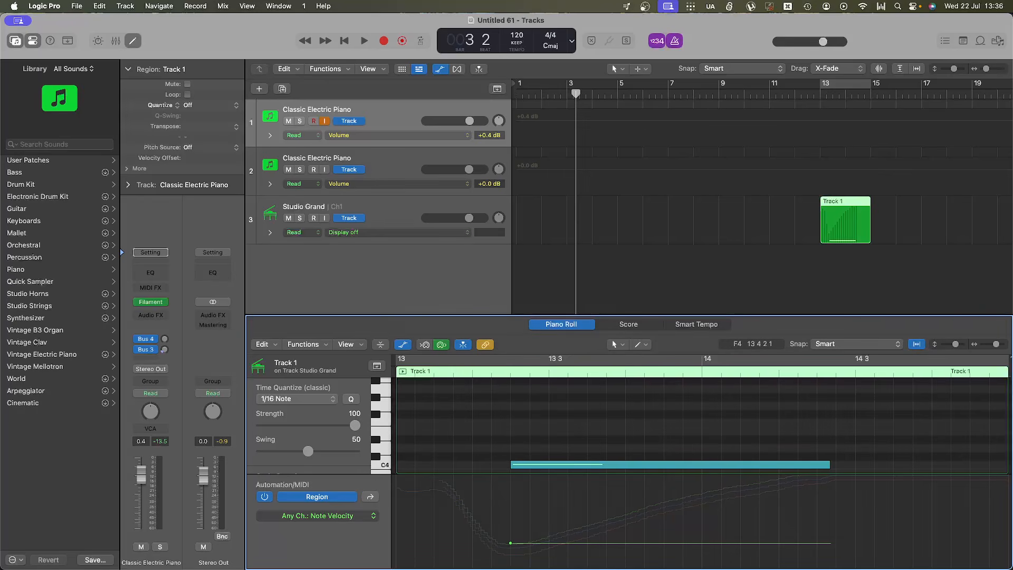
Bring back the Filament window and examine its preset browser, including the String 9 Piece presets and the Brass 11 Piece ensemble's Build collections
mouse_move(1, 87)
mouse_down()
mouse_move(657, 21)
mouse_move(475, 107)
mouse_up()
drag(931, 259, 751, 188)
click(612, 163)
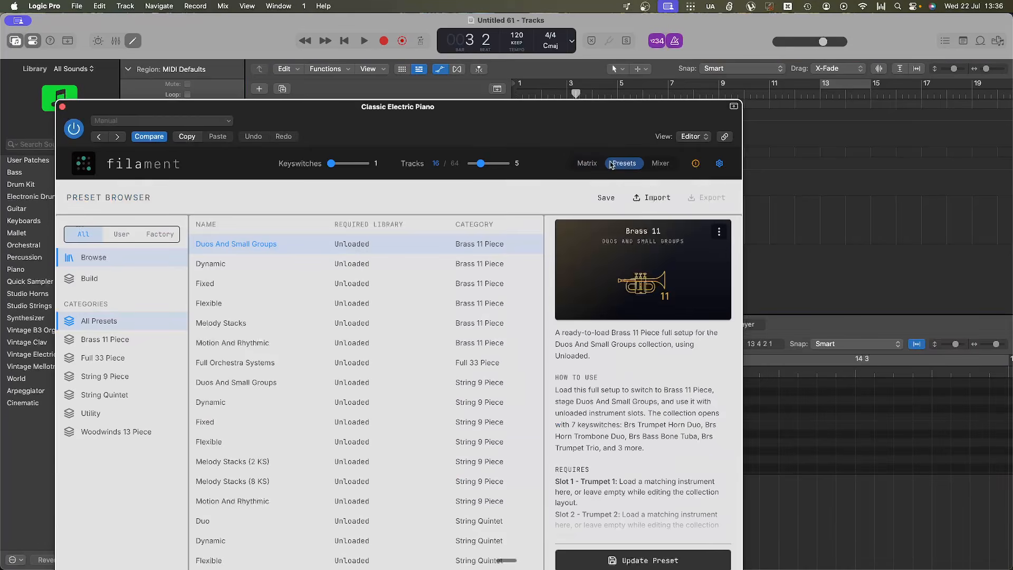
click(101, 377)
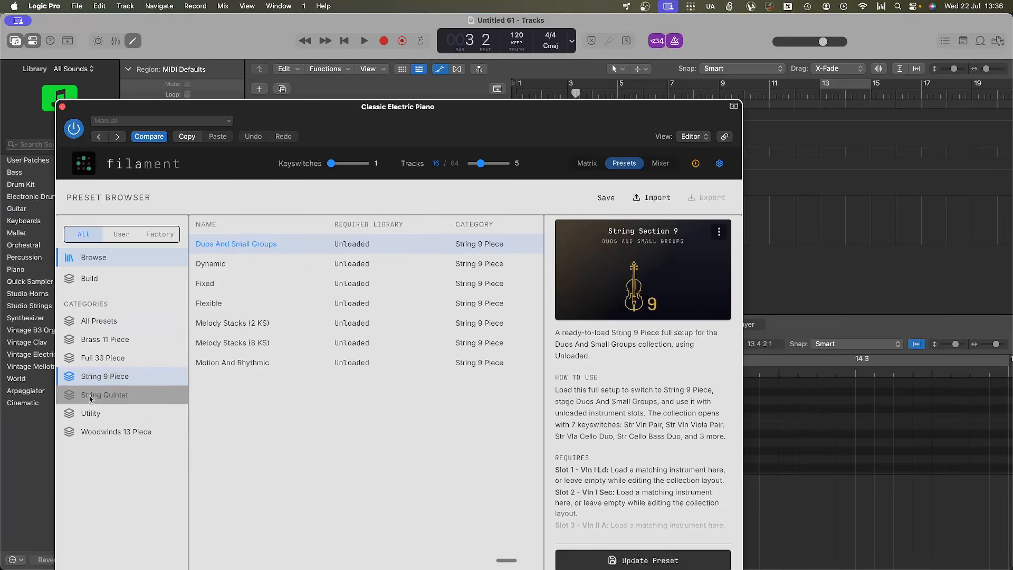
click(91, 276)
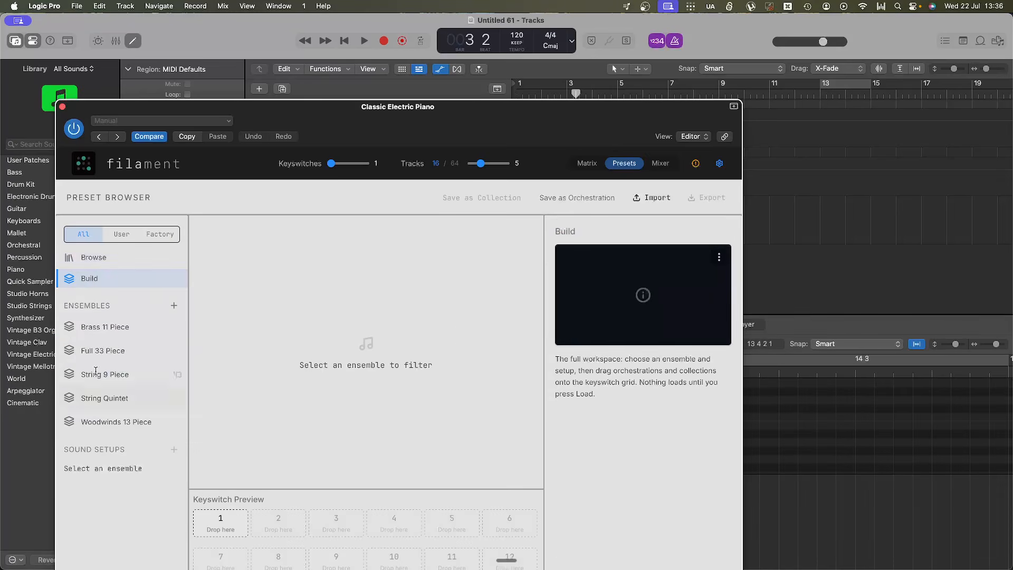
click(95, 335)
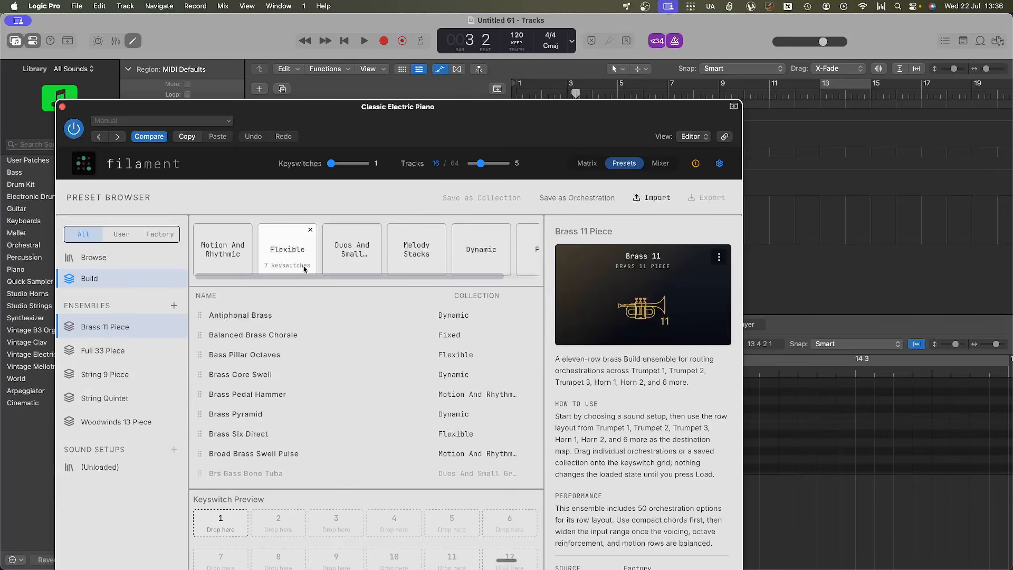
mouse_move(290, 239)
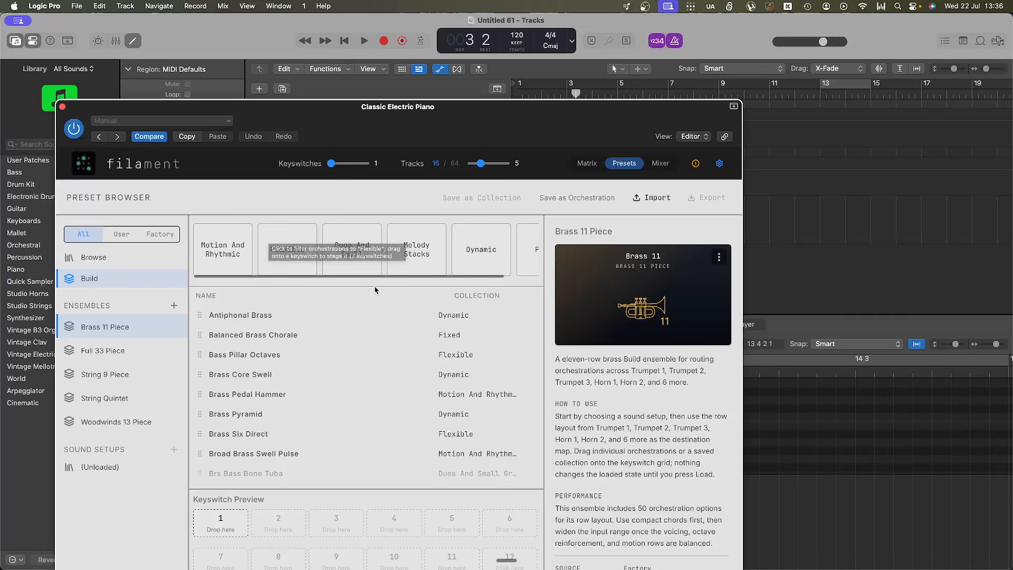
mouse_move(220, 256)
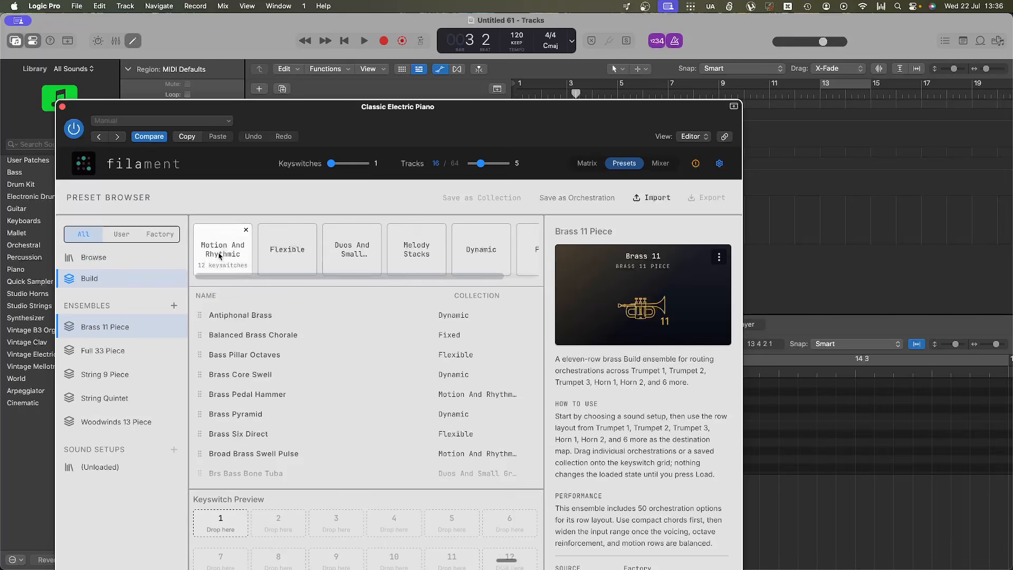
drag(324, 277, 295, 288)
Set Filament's track count to 16 and look through the mixer's channel strips
click(659, 164)
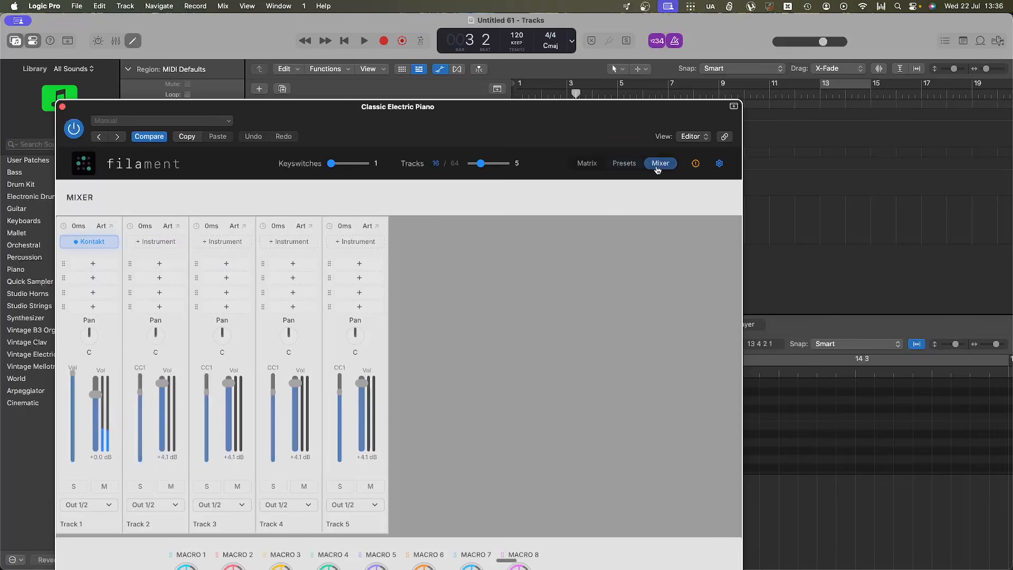
drag(480, 164, 506, 165)
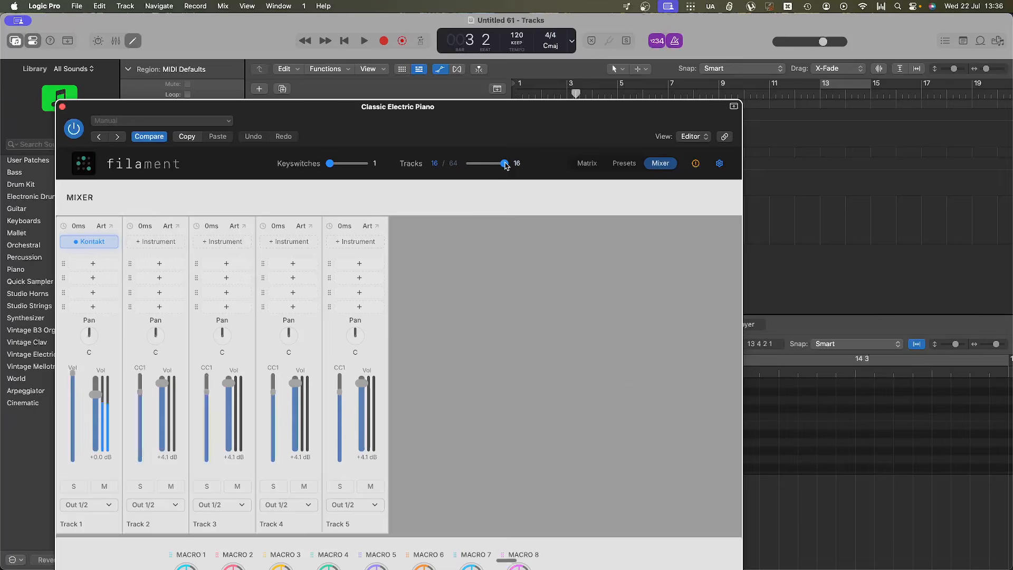
drag(264, 535, 203, 497)
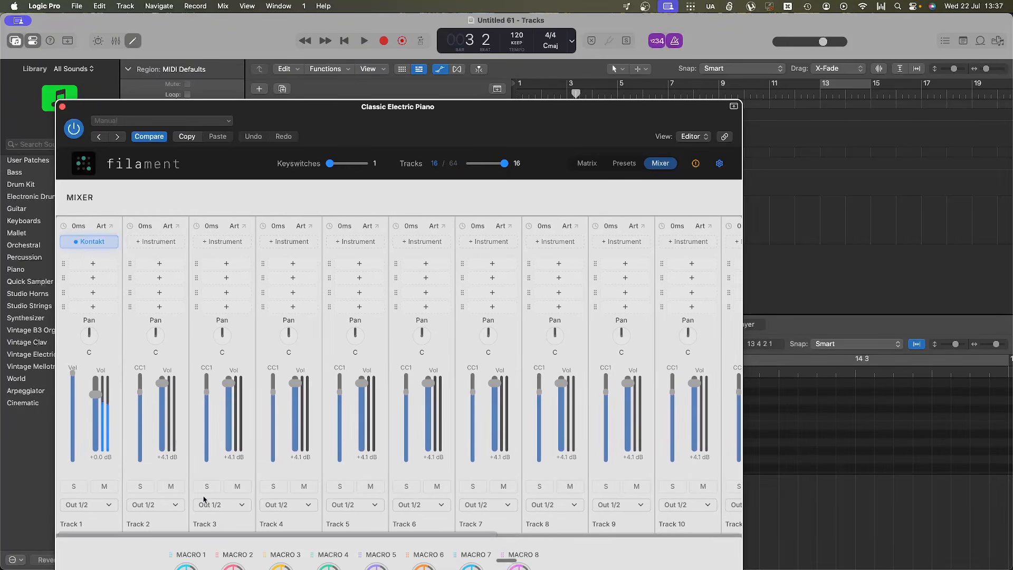
scroll(268, 315, right, 10)
scroll(268, 315, left, 10)
scroll(319, 412, right, 10)
scroll(319, 412, left, 10)
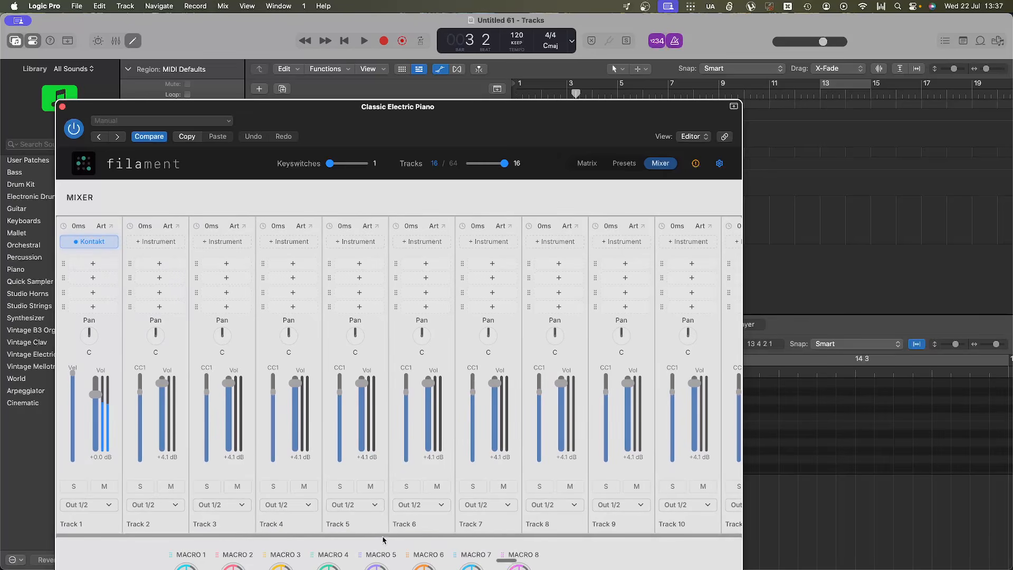
Return to Filament's routing matrix and reposition the plugin window so that it fits fully on screen
click(589, 164)
drag(585, 138, 732, 56)
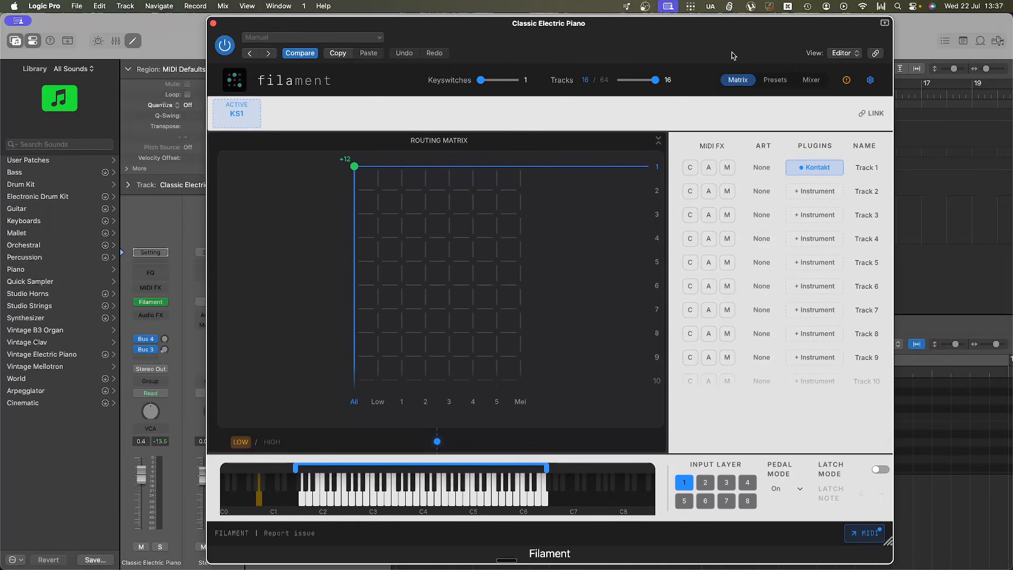